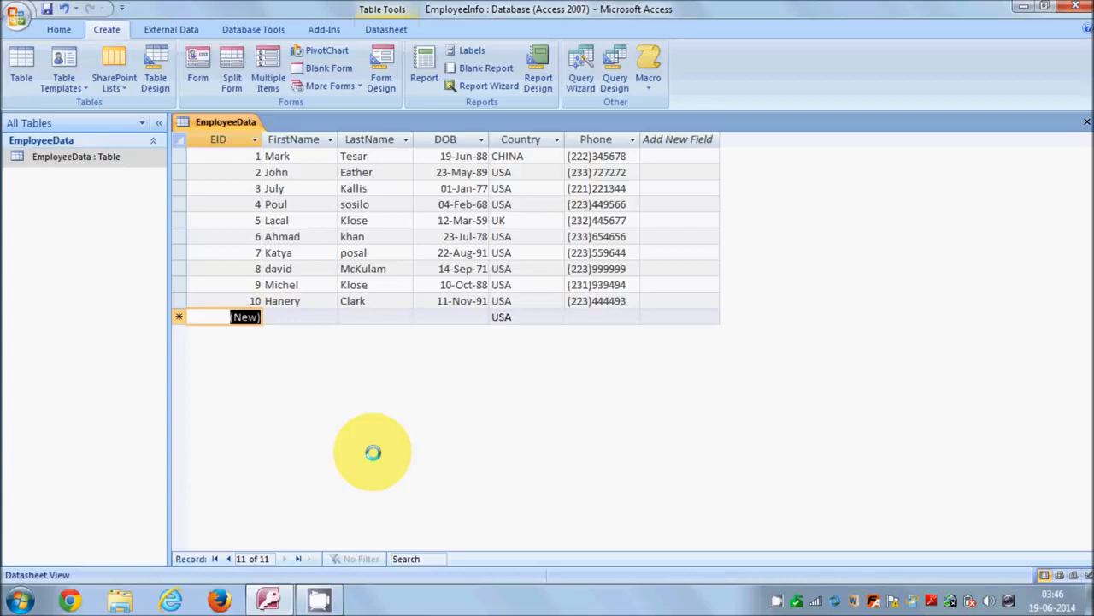
- Sort the EmployeeData table by FirstName in ascending order, and re-sort the same field in descending order
{"action": "left_click", "coordinate": [59, 30]}
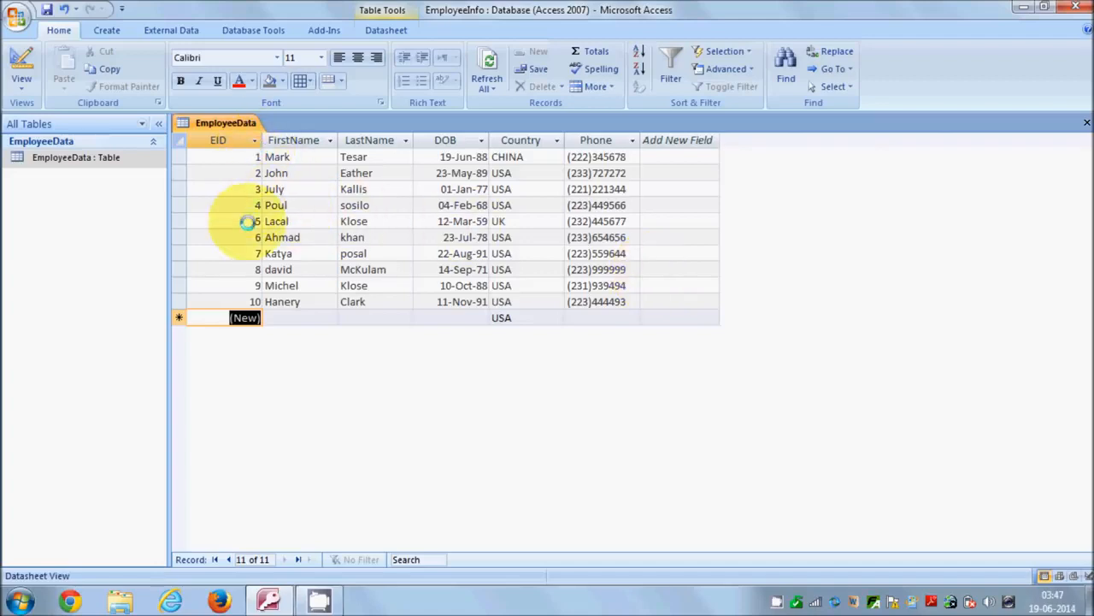
{"action": "left_click", "coordinate": [306, 156]}
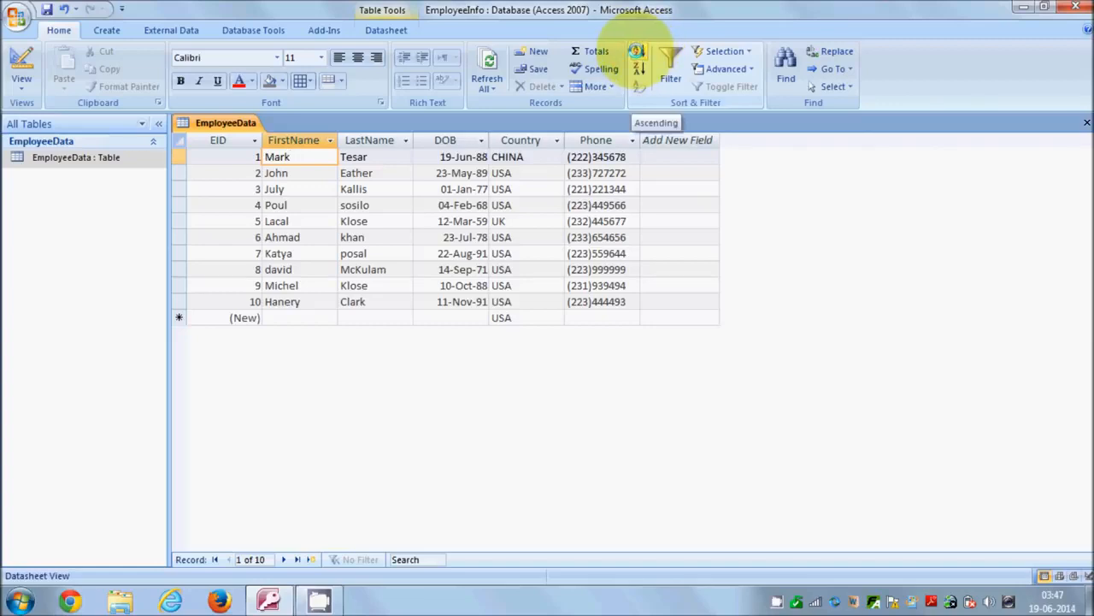
{"action": "left_click", "coordinate": [636, 52]}
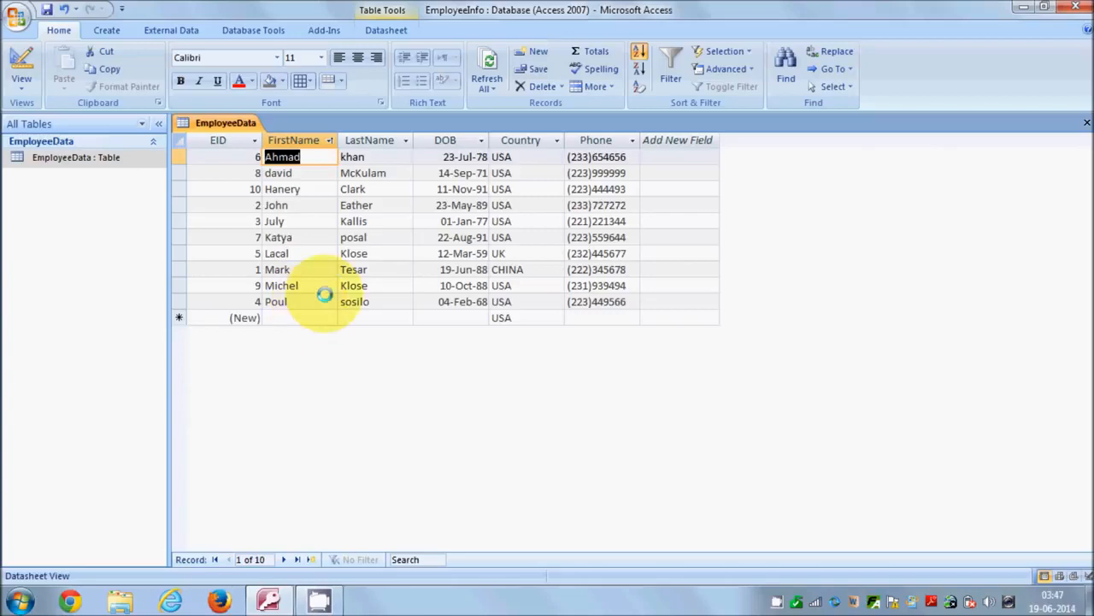
{"action": "left_click", "coordinate": [638, 70]}
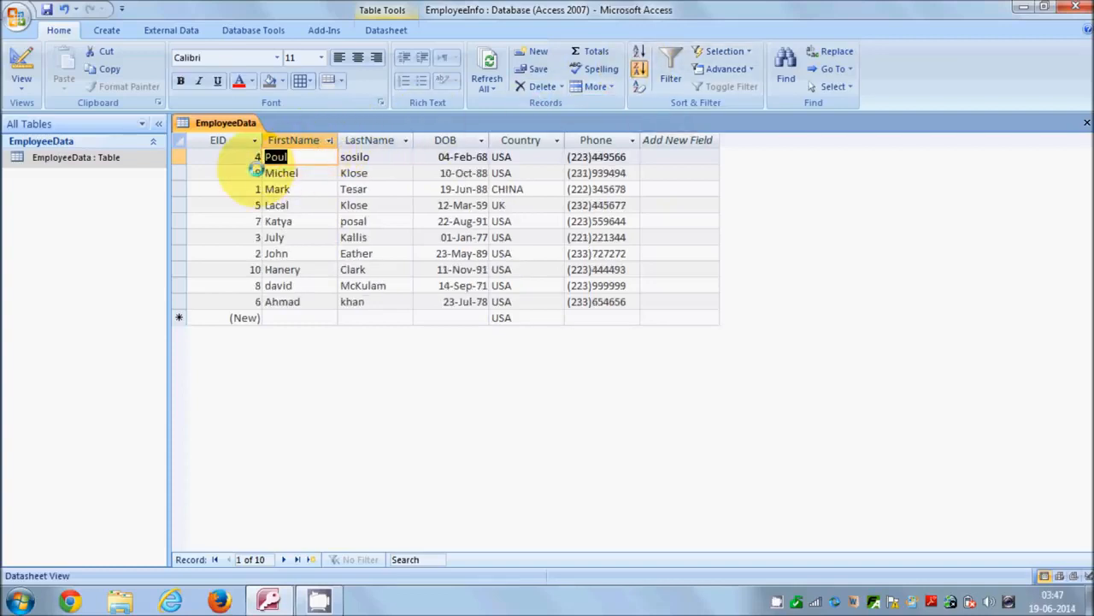
- Sort the EmployeeData records by EID in ascending order
{"action": "left_click", "coordinate": [246, 156]}
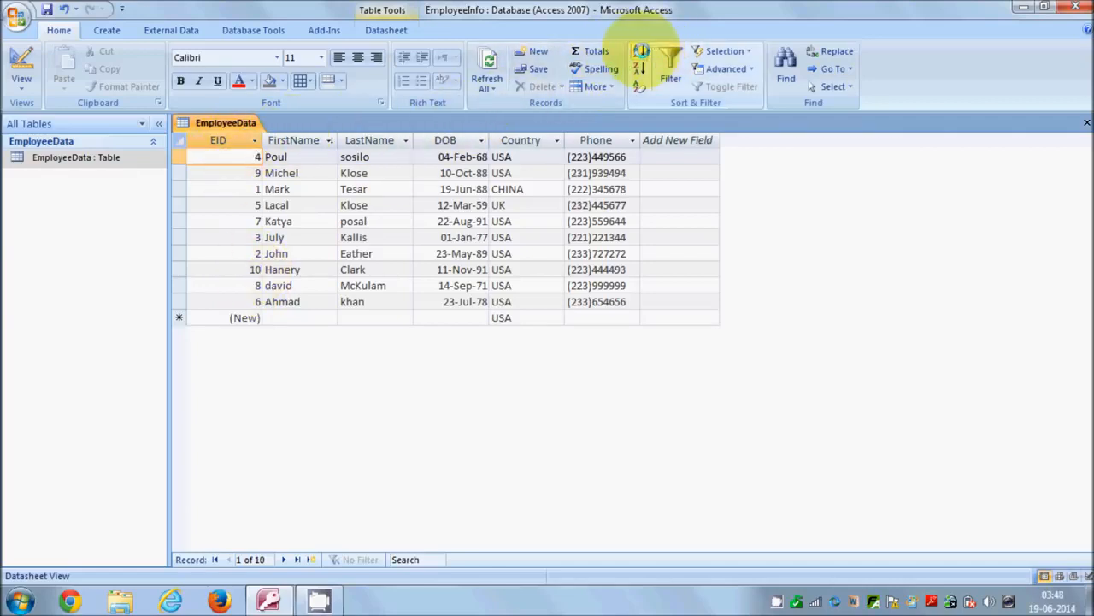
{"action": "left_click", "coordinate": [640, 52]}
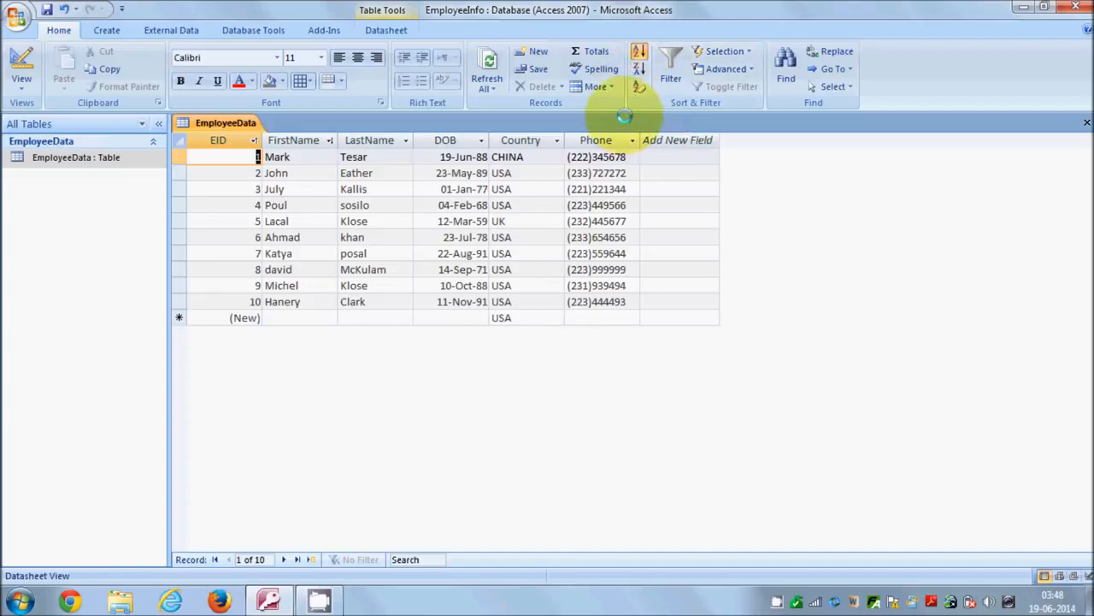
- Filter the records by FirstName, excluding the last six names in the alphabetical value list
{"action": "left_click", "coordinate": [316, 159]}
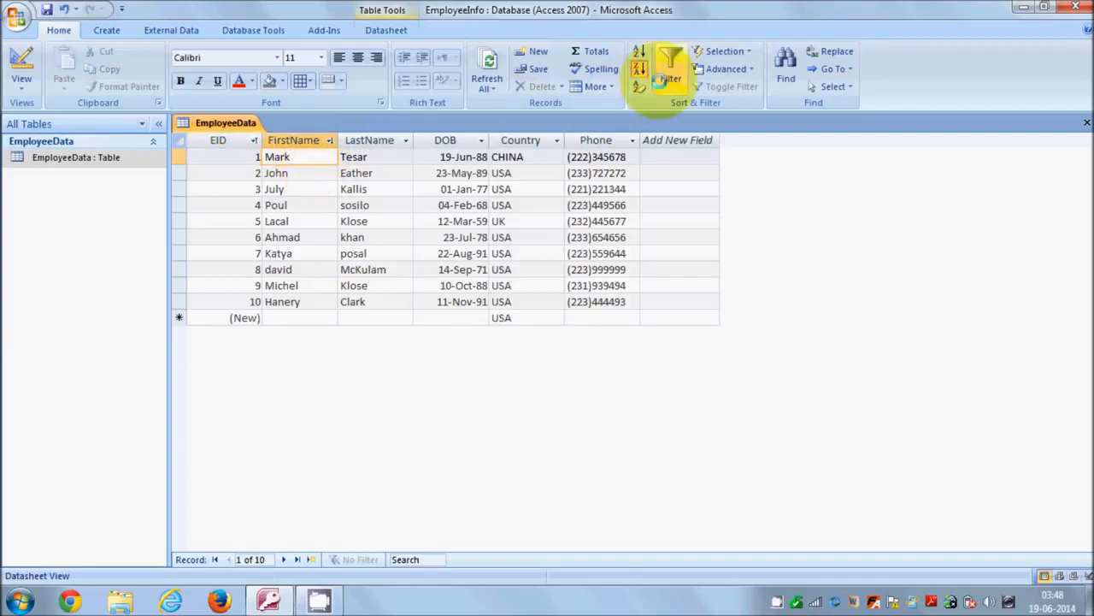
{"action": "left_click", "coordinate": [669, 69]}
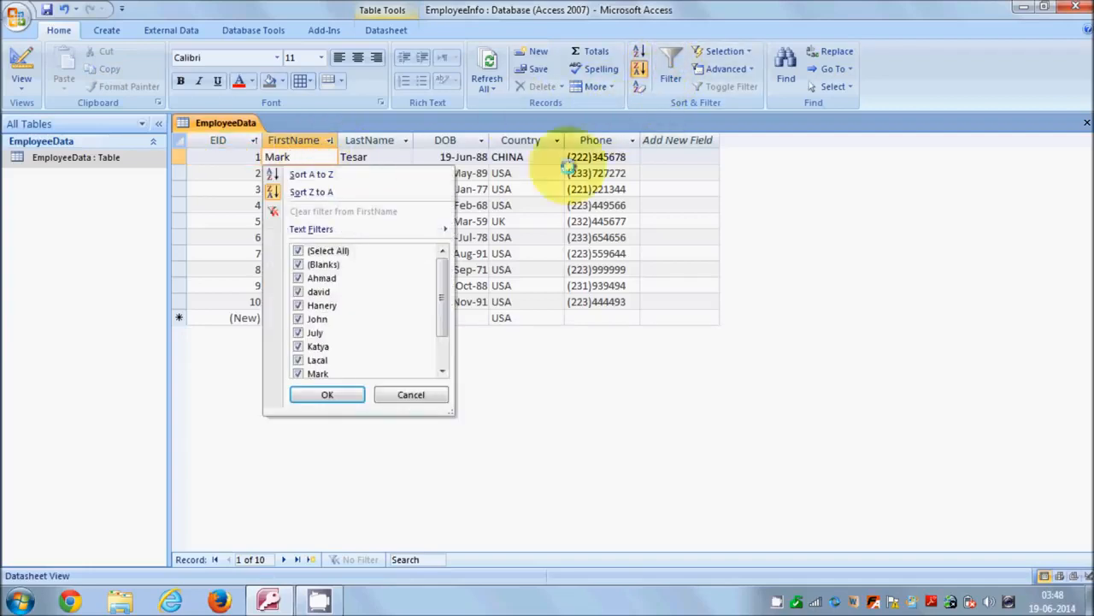
{"action": "left_click_drag", "start_coordinate": [444, 269], "coordinate": [435, 294]}
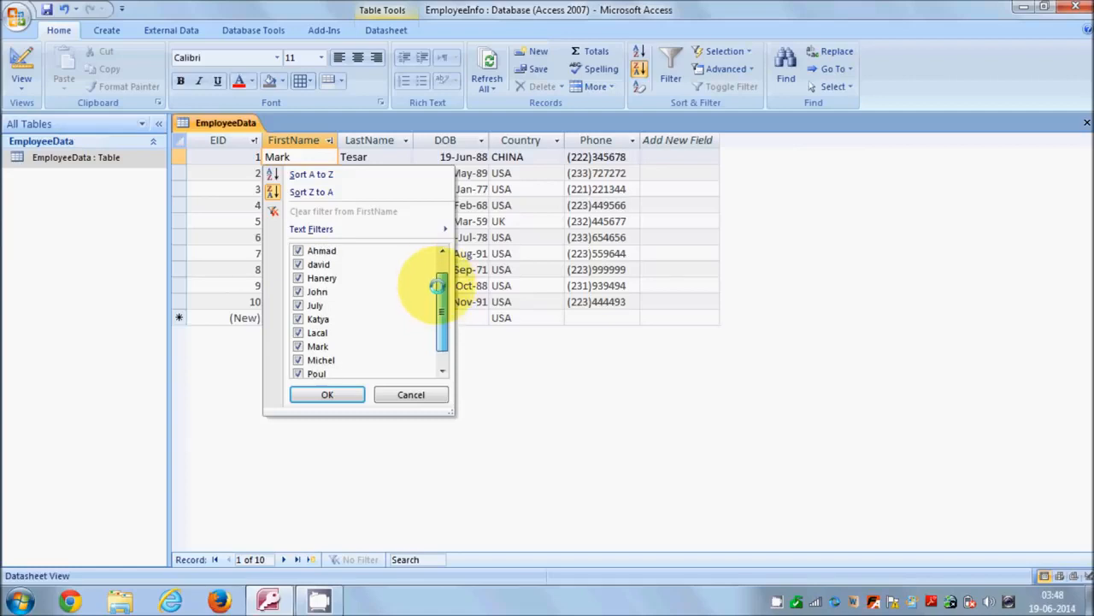
{"action": "left_click", "coordinate": [298, 373]}
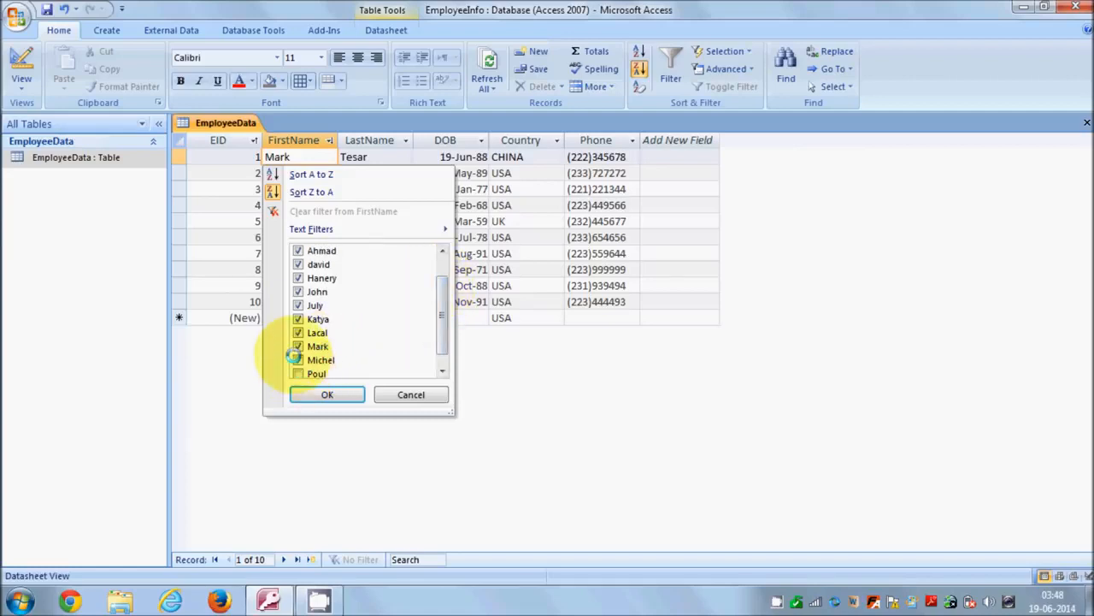
{"action": "left_click", "coordinate": [298, 360]}
{"action": "left_click", "coordinate": [298, 347]}
{"action": "left_click", "coordinate": [298, 333]}
{"action": "left_click", "coordinate": [297, 318]}
{"action": "left_click", "coordinate": [298, 305]}
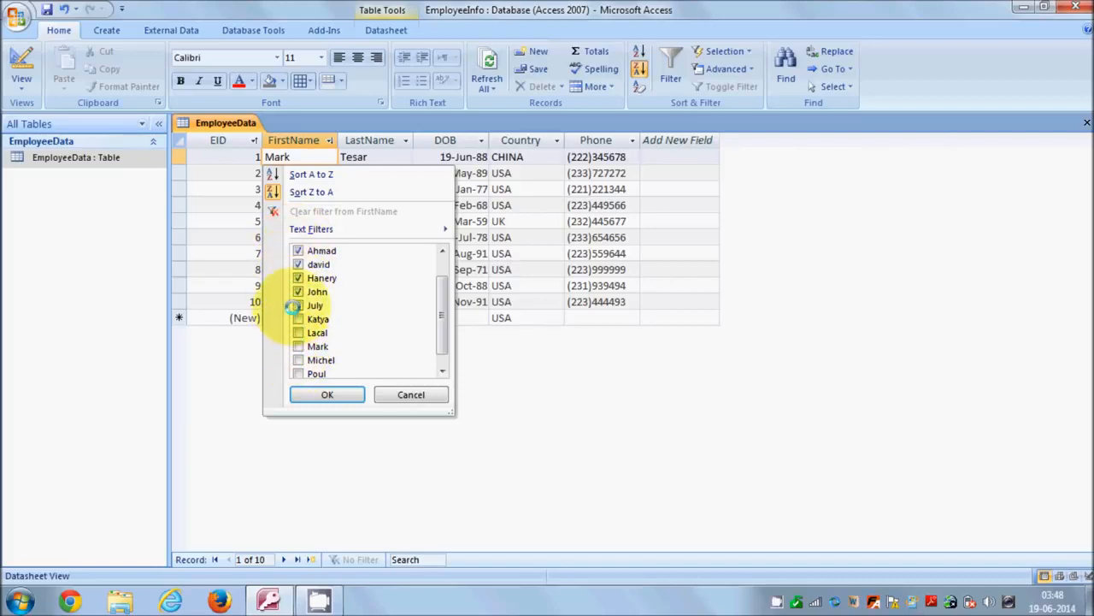
{"action": "left_click", "coordinate": [325, 394]}
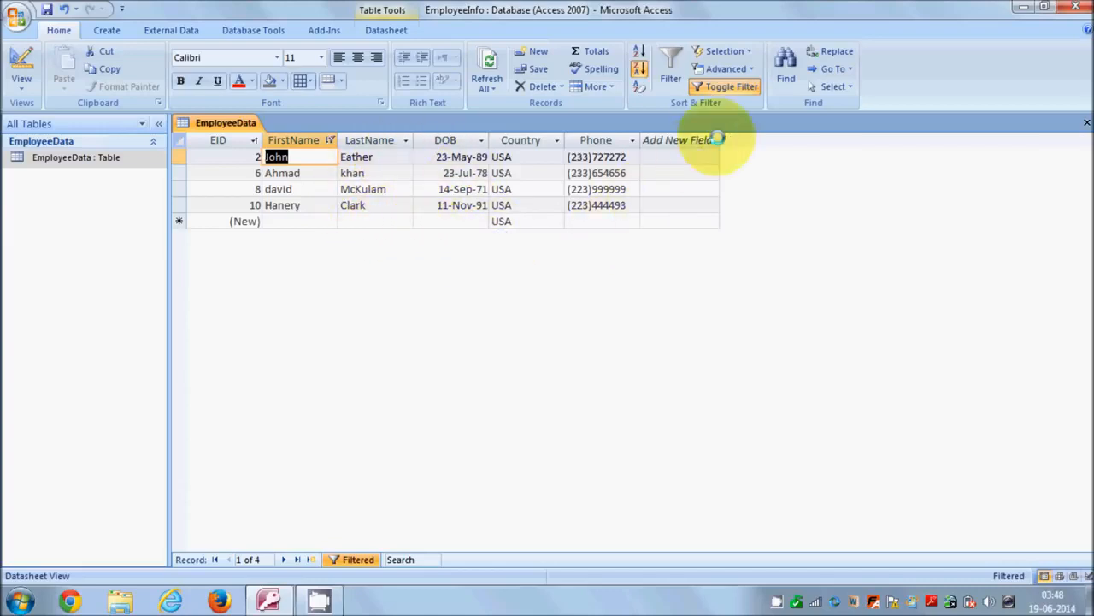
- Turn off the FirstName filter and look through that field's filter choices without changing them
{"action": "left_click", "coordinate": [716, 89]}
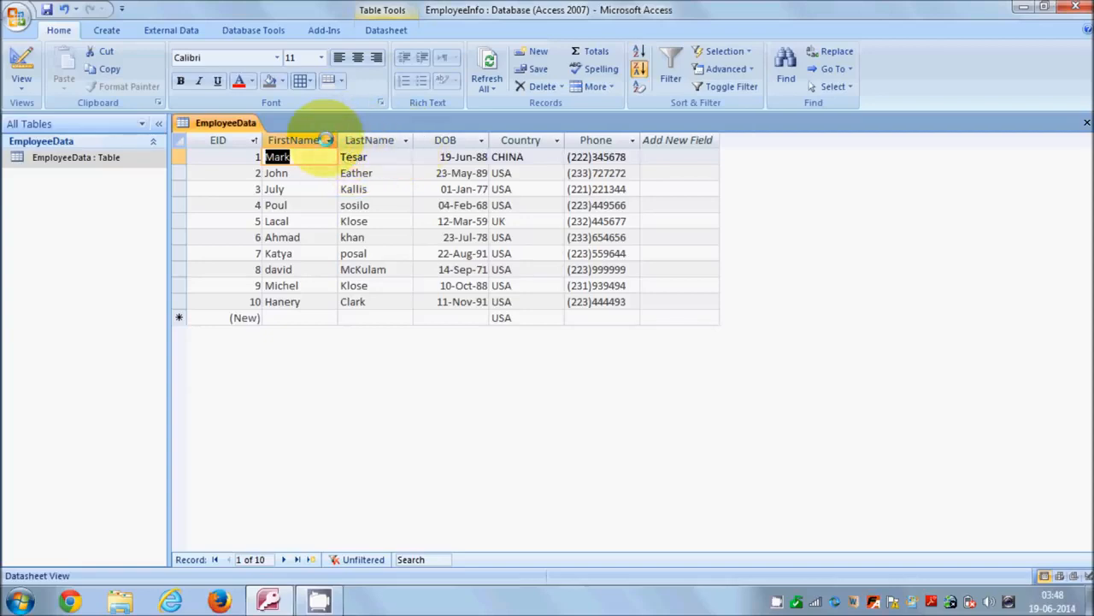
{"action": "left_click", "coordinate": [327, 139]}
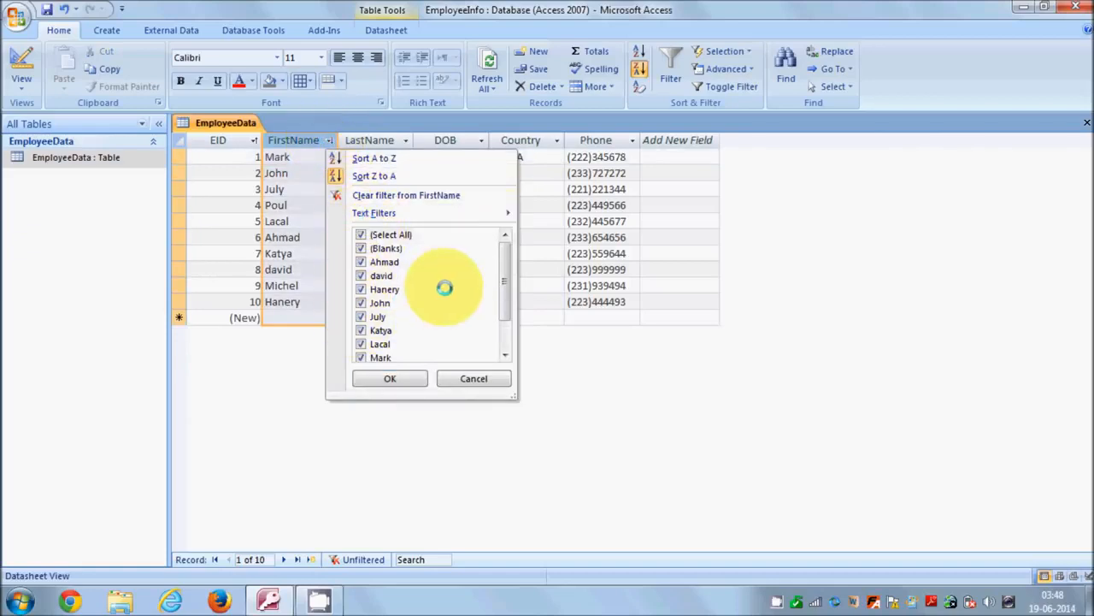
{"action": "mouse_move", "coordinate": [501, 264]}
{"action": "left_mouse_down"}
{"action": "mouse_move", "coordinate": [505, 305]}
{"action": "mouse_move", "coordinate": [497, 251]}
{"action": "left_mouse_up"}
{"action": "left_click", "coordinate": [570, 349]}
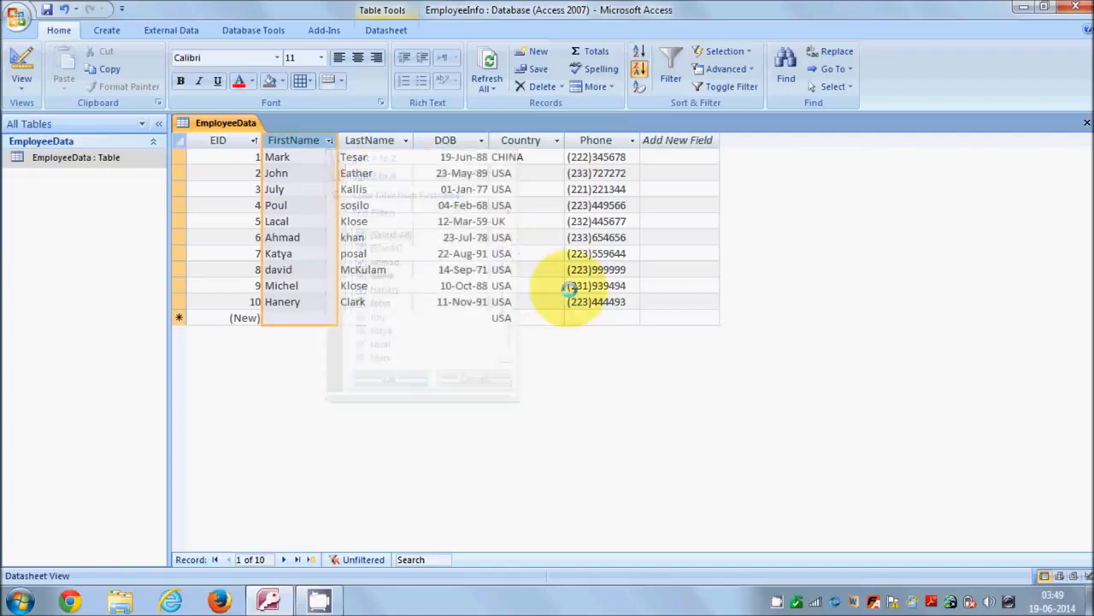
- Filter the Country field to USA only, and turn the filter off to show all records again
{"action": "left_click", "coordinate": [557, 143]}
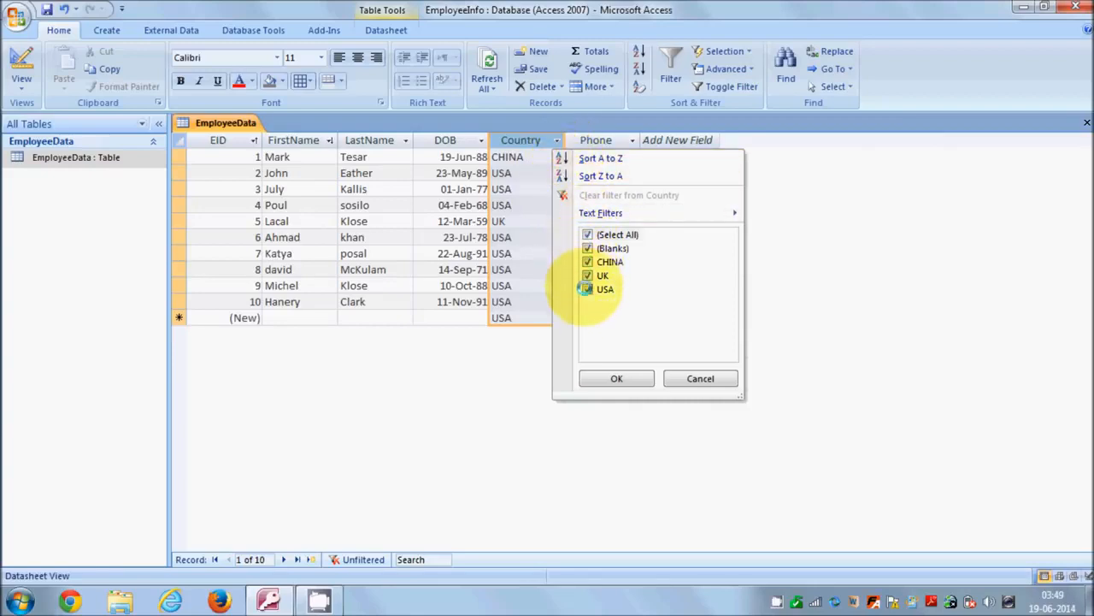
{"action": "left_click", "coordinate": [587, 235]}
{"action": "left_click", "coordinate": [588, 289]}
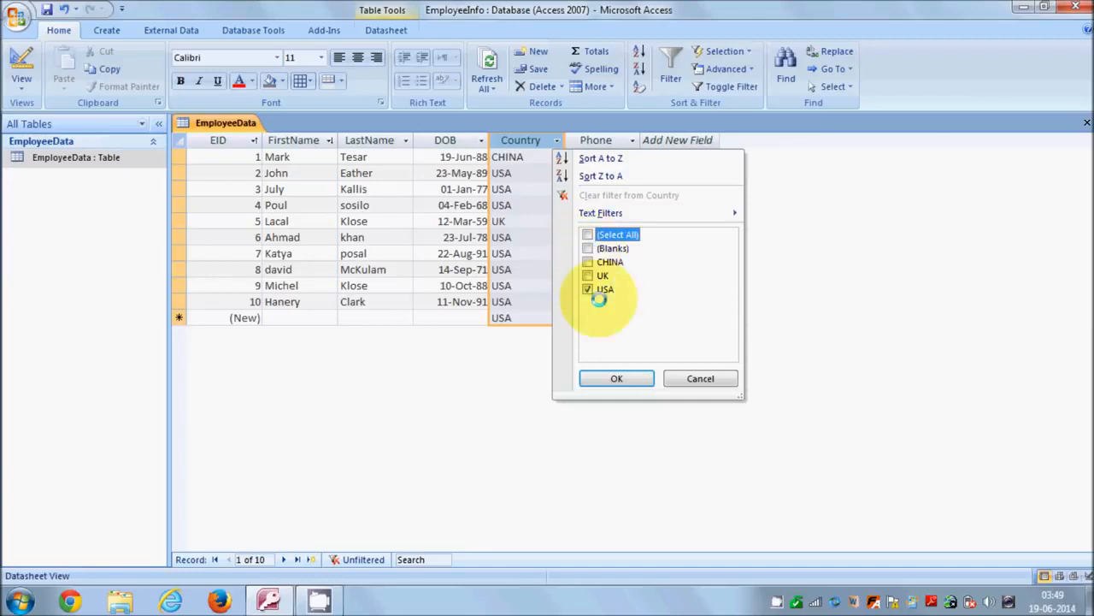
{"action": "left_click", "coordinate": [616, 377]}
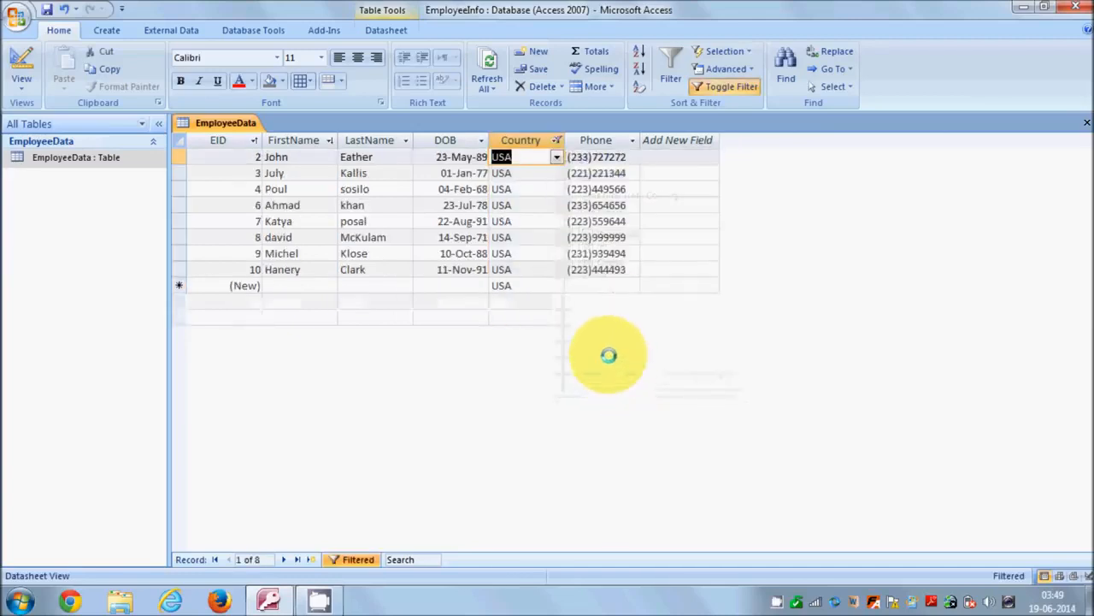
{"action": "left_click", "coordinate": [709, 86]}
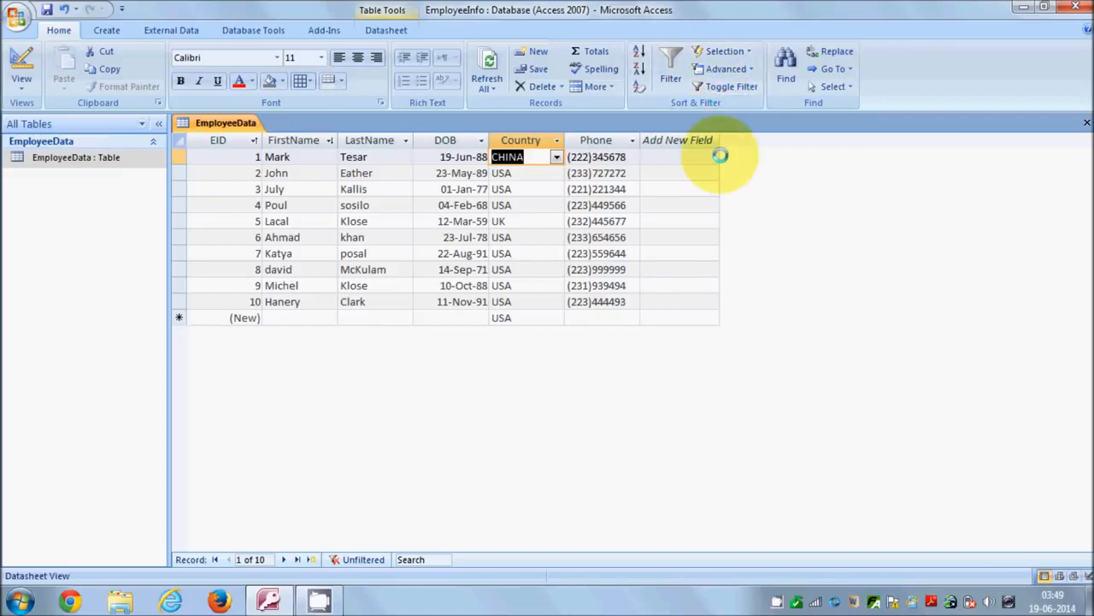
{"action": "left_click", "coordinate": [320, 255]}
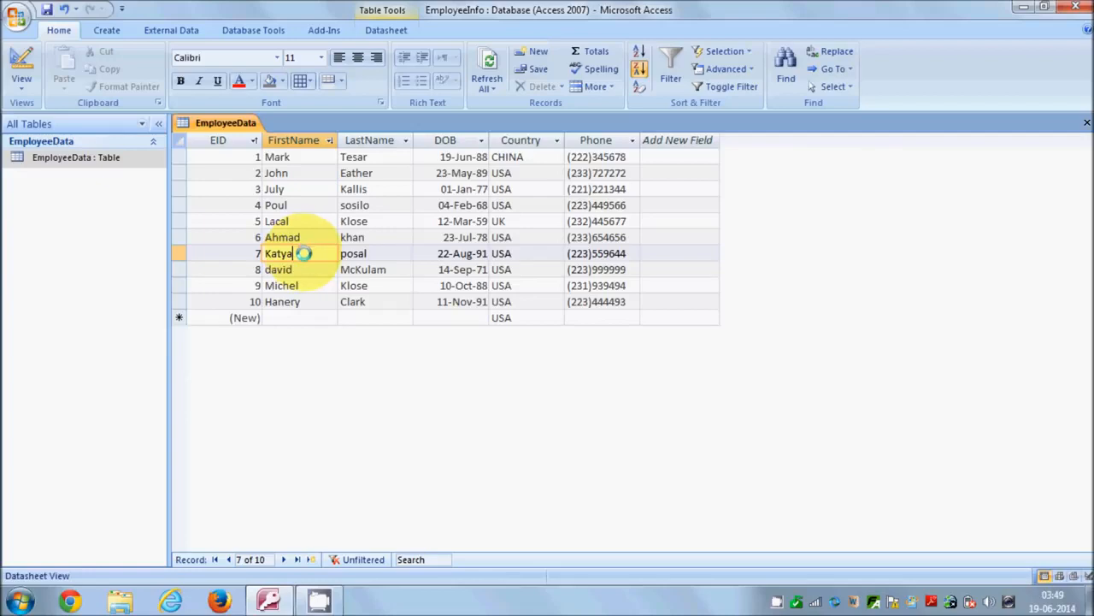
{"action": "left_click_drag", "start_coordinate": [295, 253], "coordinate": [262, 254]}
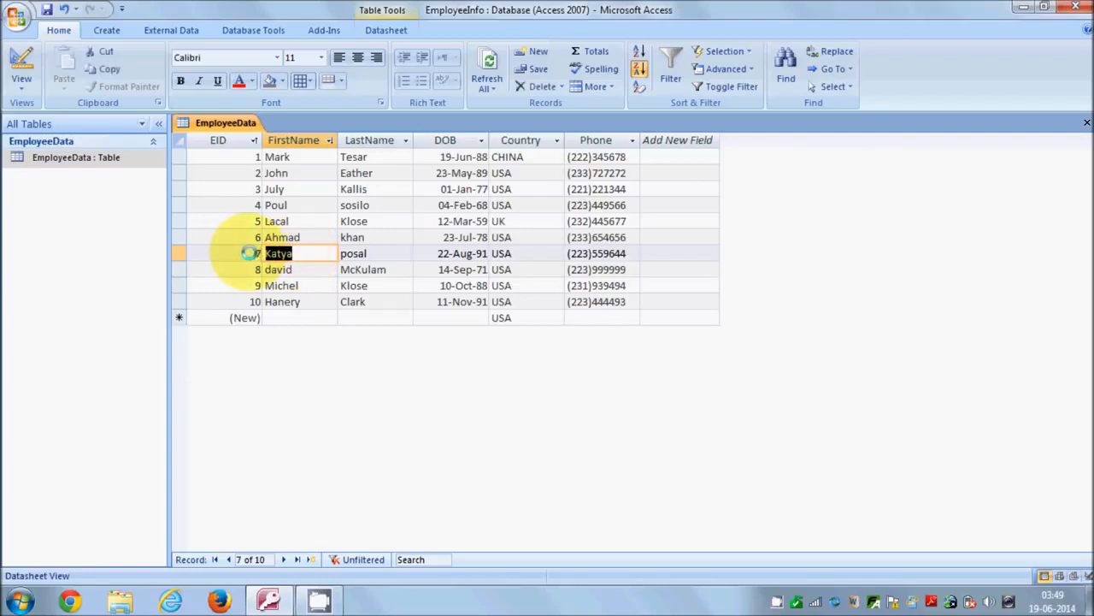
{"action": "left_click", "coordinate": [302, 269]}
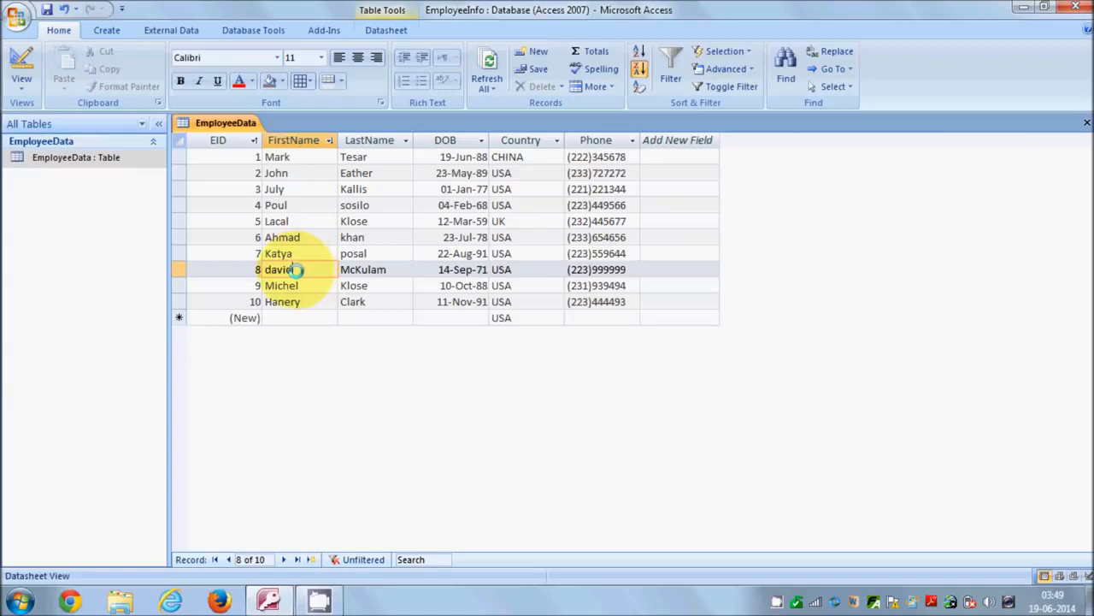
{"action": "double_click", "coordinate": [267, 269]}
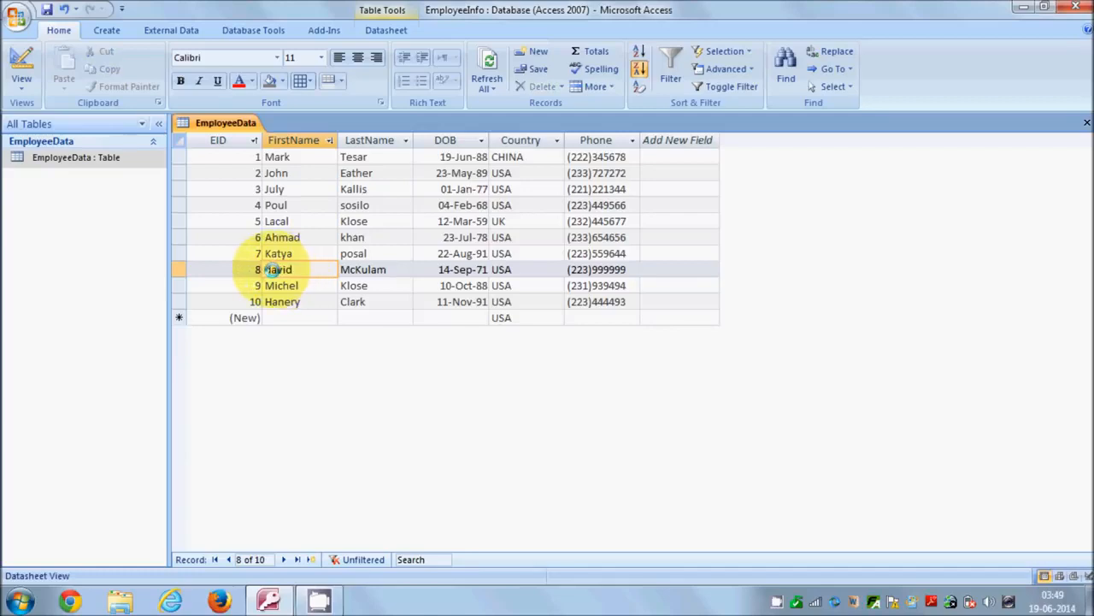
- Try to replace the lowercase first name of the employee with EID 8 with its capitalised spelling, looking in FirstName
{"action": "left_click", "coordinate": [301, 269]}
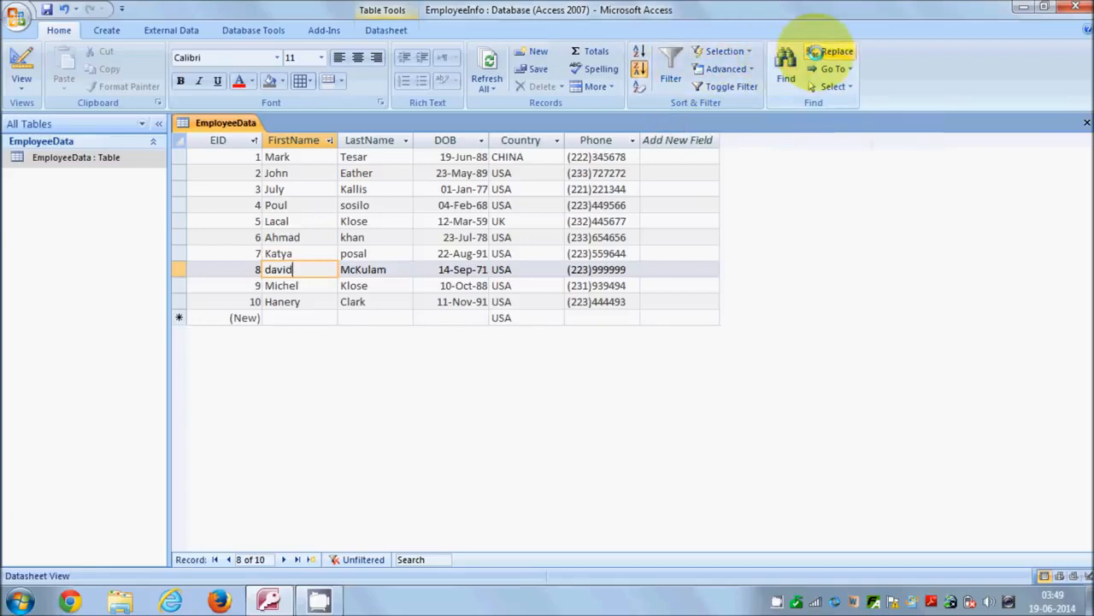
{"action": "left_click", "coordinate": [814, 51]}
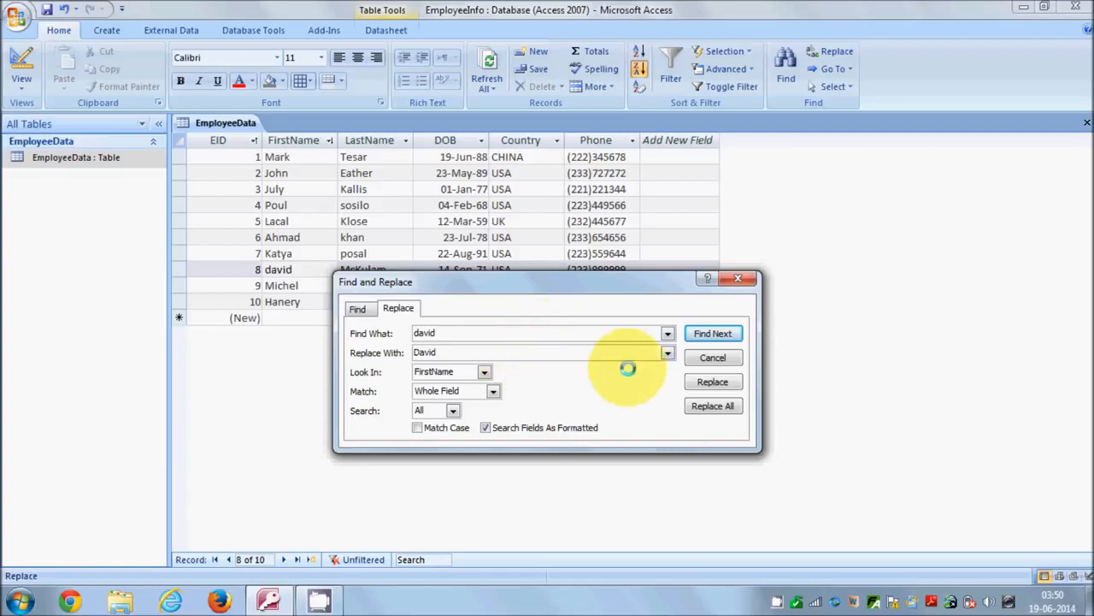
{"action": "left_click", "coordinate": [701, 382]}
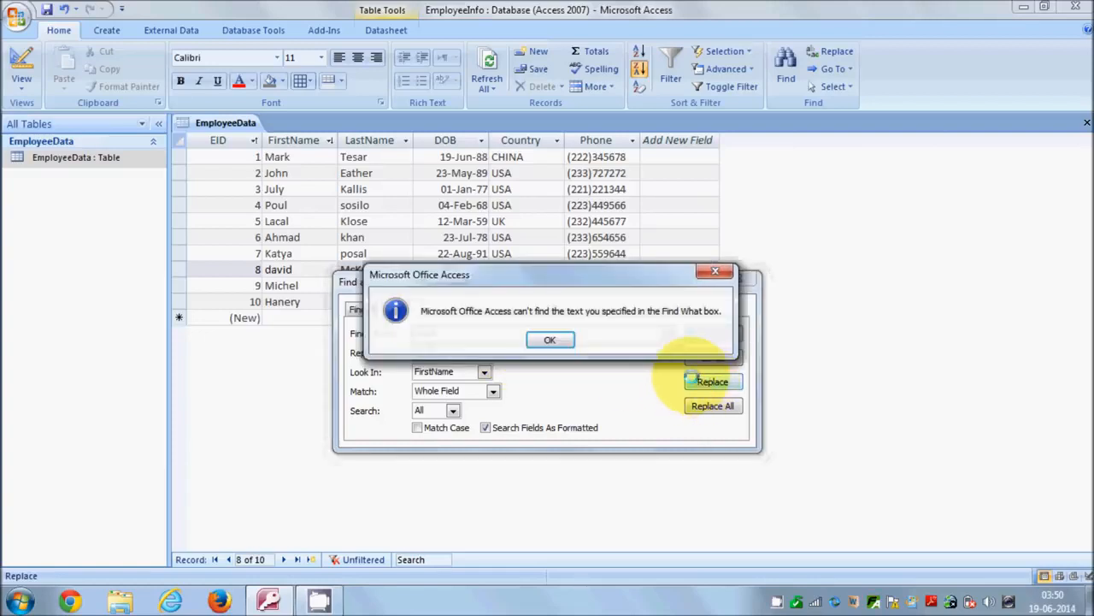
{"action": "left_click", "coordinate": [550, 340]}
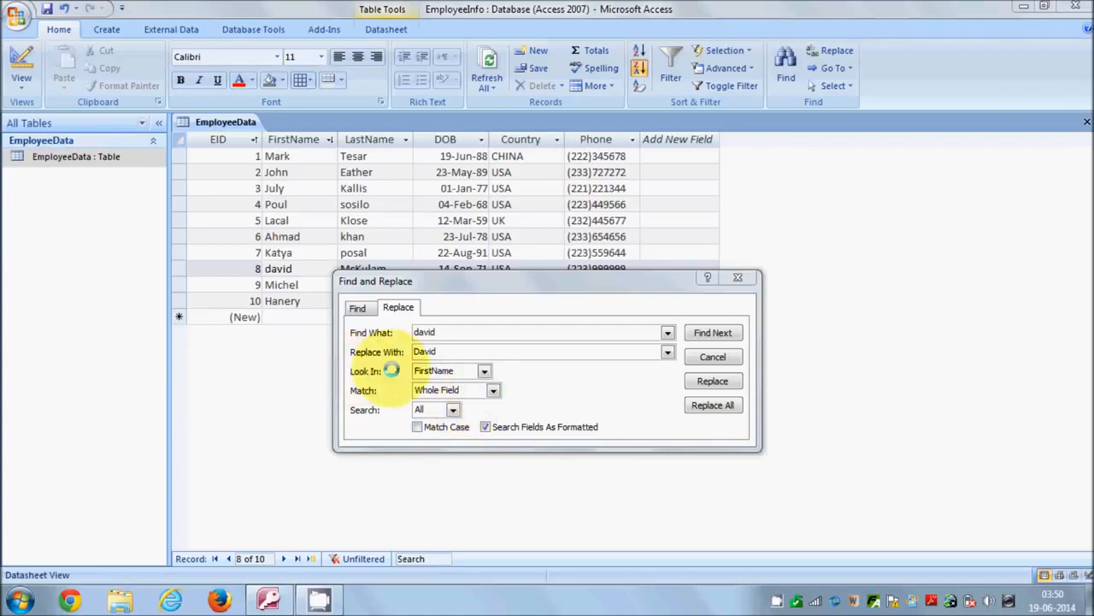
- Set the replacement search to look in the whole EmployeeData table, keeping Whole Field matching
{"action": "left_click", "coordinate": [483, 370]}
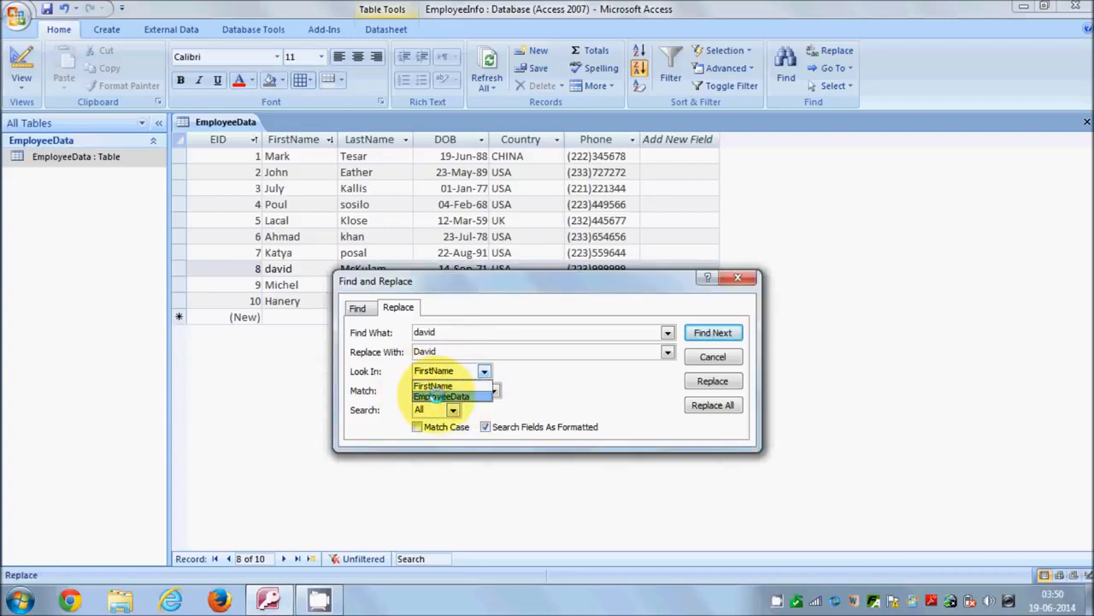
{"action": "left_click", "coordinate": [432, 395]}
{"action": "left_click", "coordinate": [493, 390]}
{"action": "left_click", "coordinate": [562, 377]}
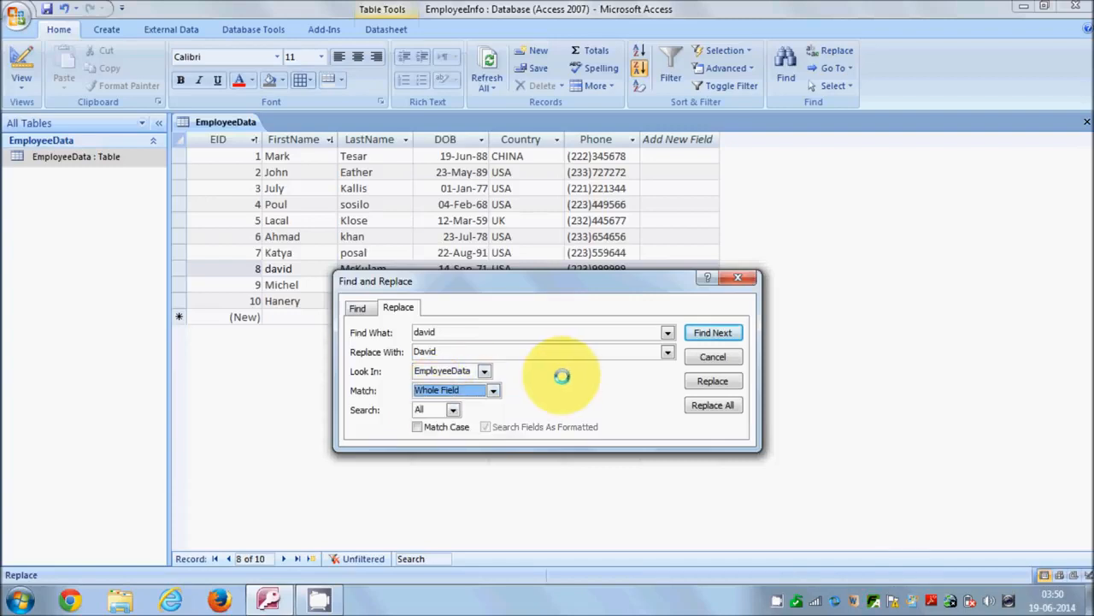
{"action": "left_click", "coordinate": [483, 370]}
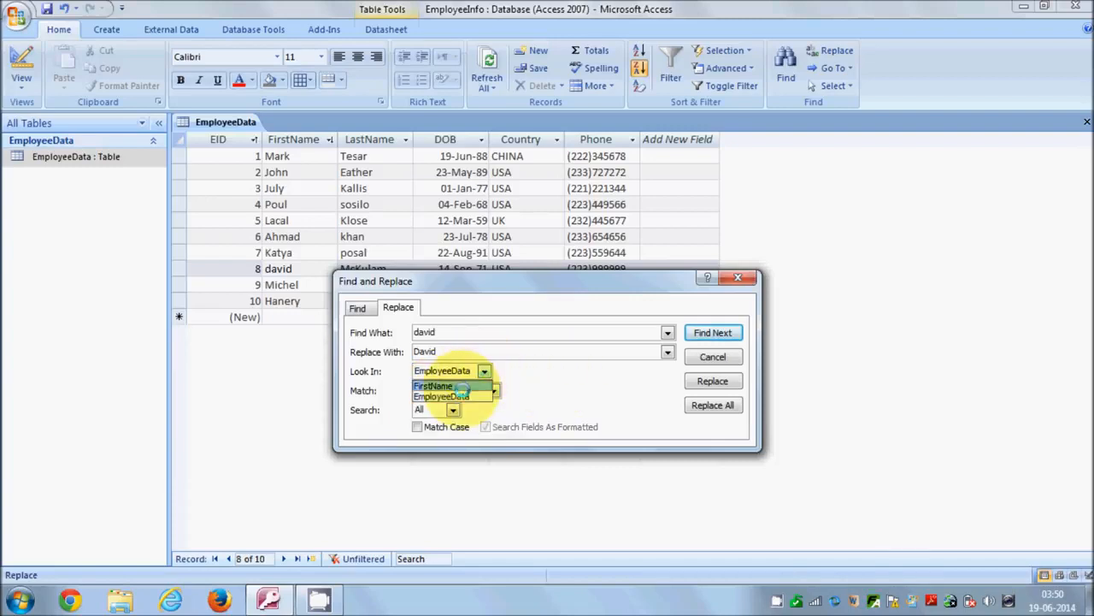
{"action": "left_click", "coordinate": [483, 372]}
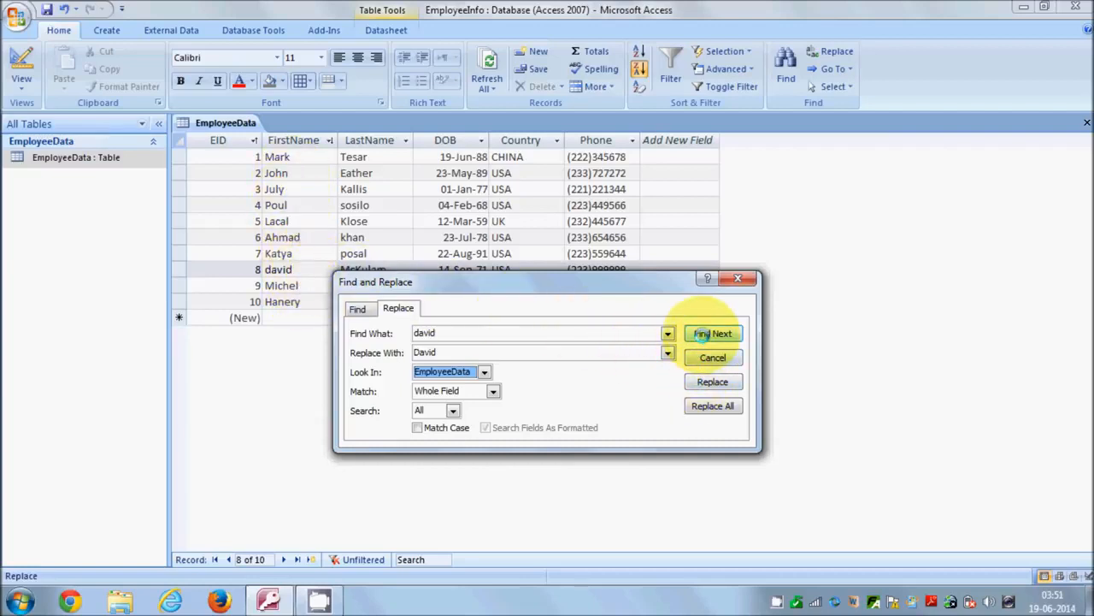
- Find the lowercase first name of employee 8, replace it with the capitalised spelling, and save the table
{"action": "left_click", "coordinate": [701, 334]}
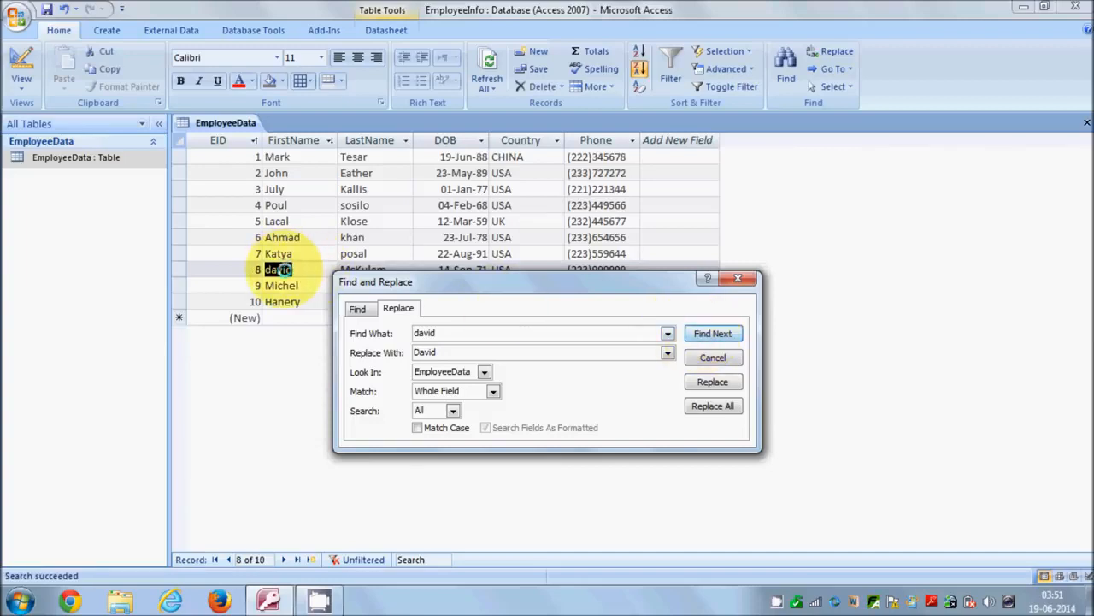
{"action": "left_click", "coordinate": [693, 382]}
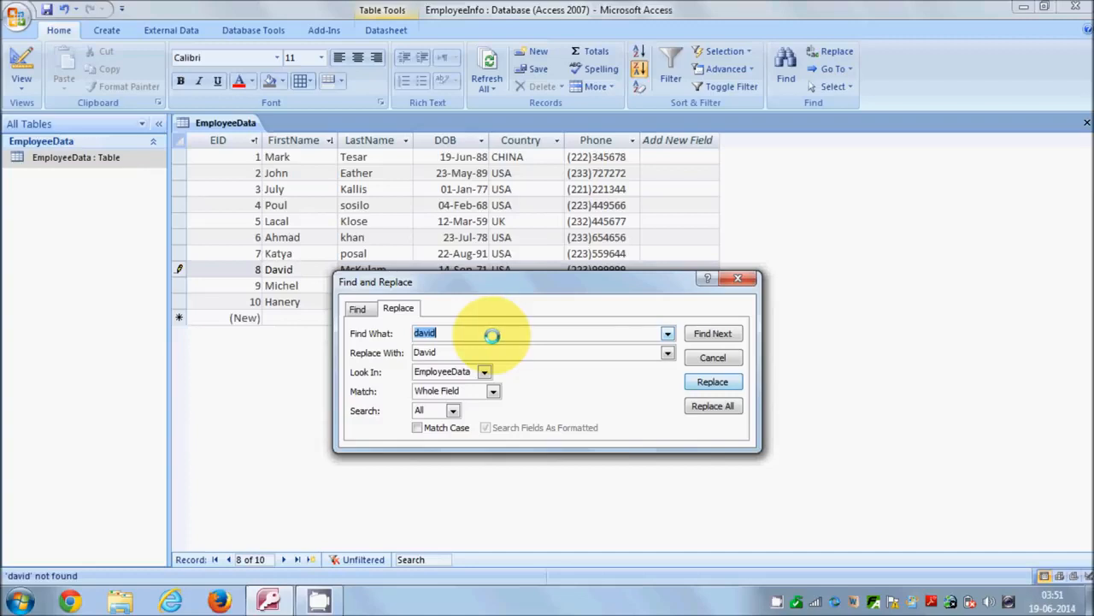
{"action": "left_click", "coordinate": [694, 357]}
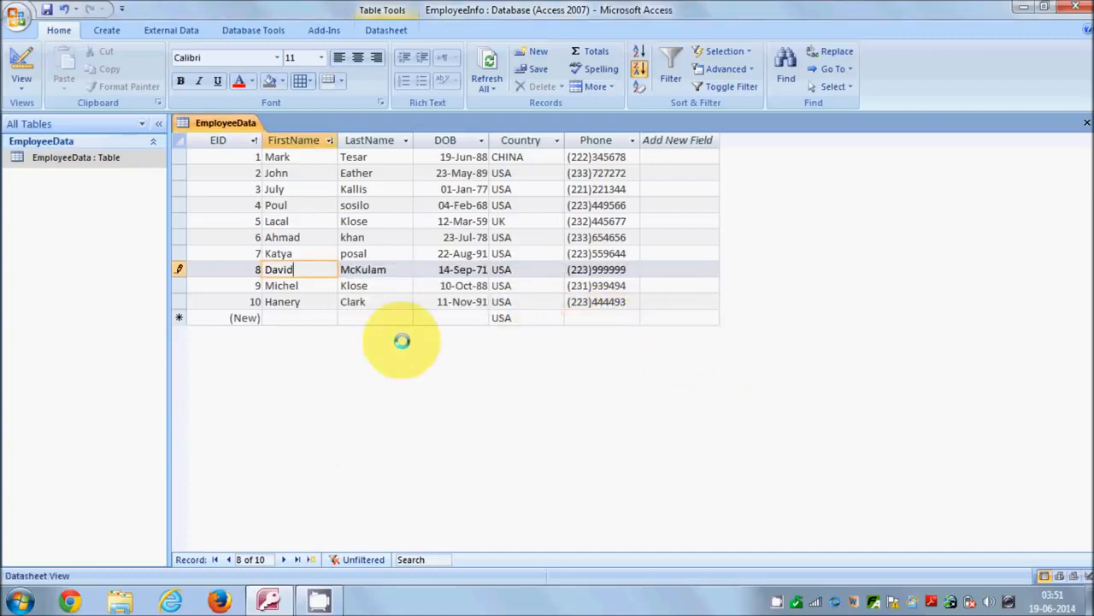
{"action": "left_click", "coordinate": [46, 11]}
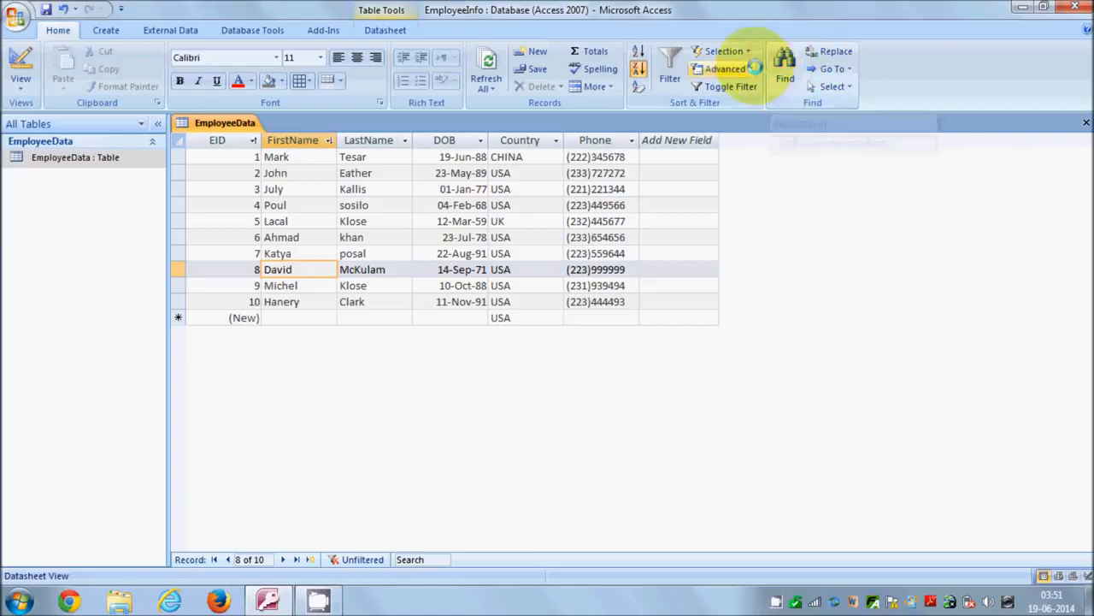
- Close the EmployeeData table
{"action": "left_click", "coordinate": [752, 68]}
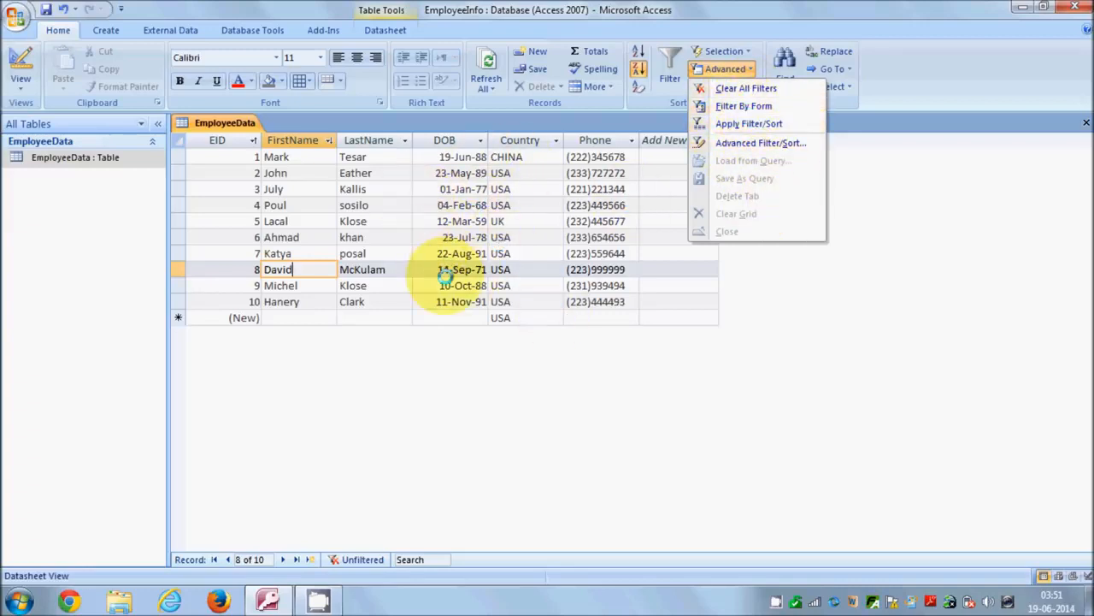
{"action": "left_click", "coordinate": [406, 353]}
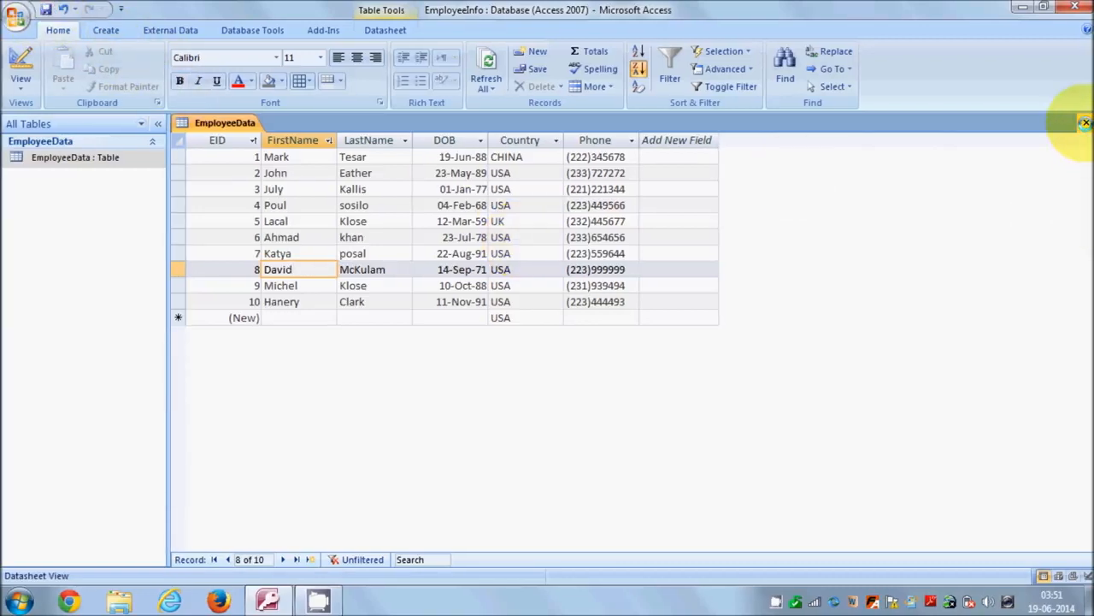
{"action": "left_click", "coordinate": [1085, 123]}
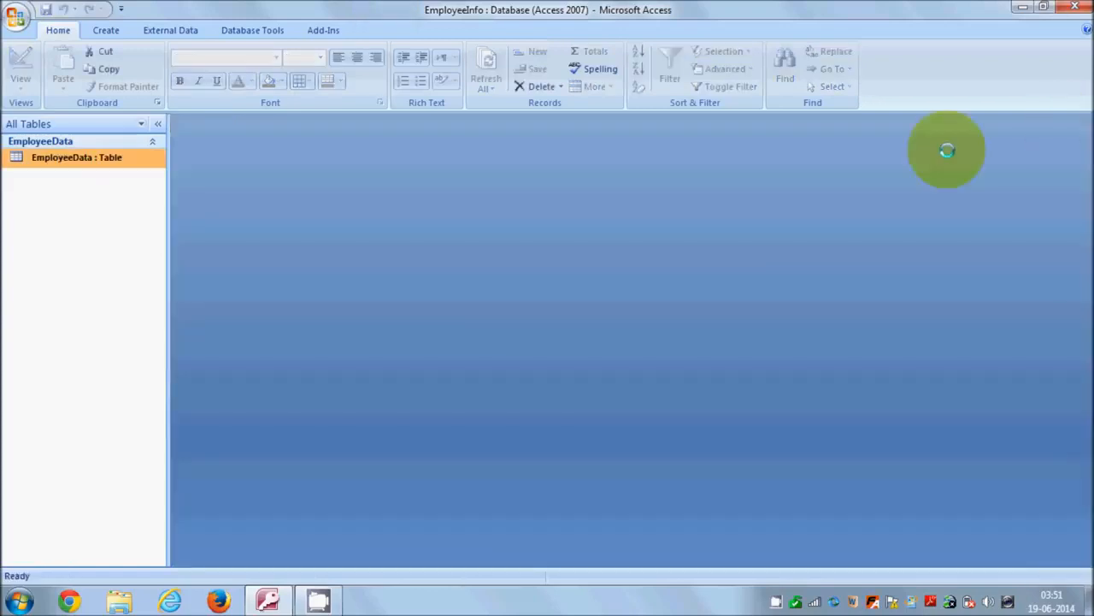
{"action": "left_click", "coordinate": [106, 30]}
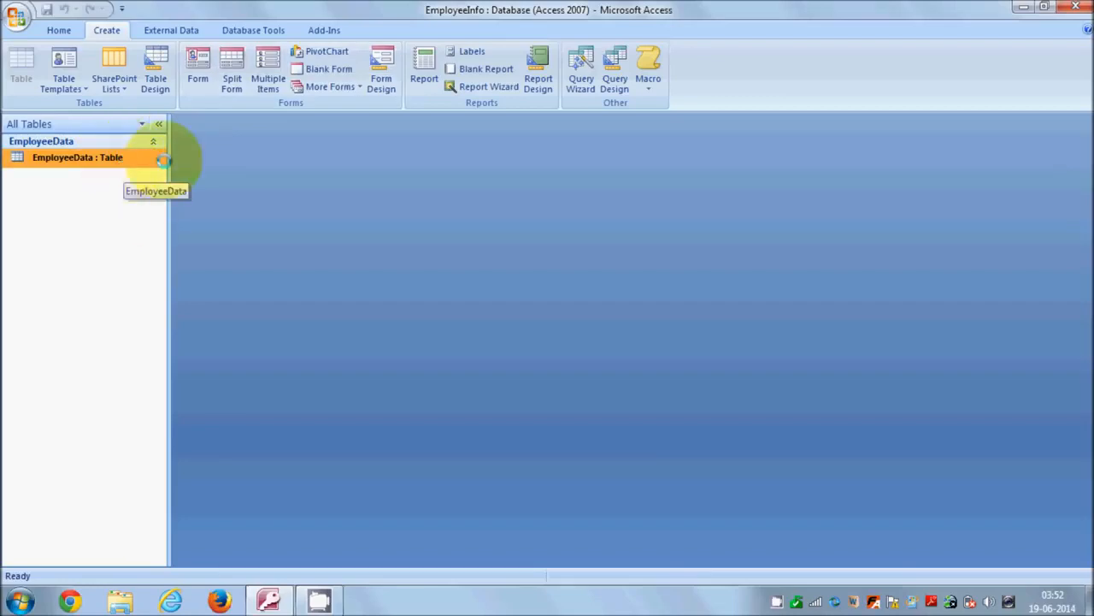
{"action": "left_click", "coordinate": [378, 70]}
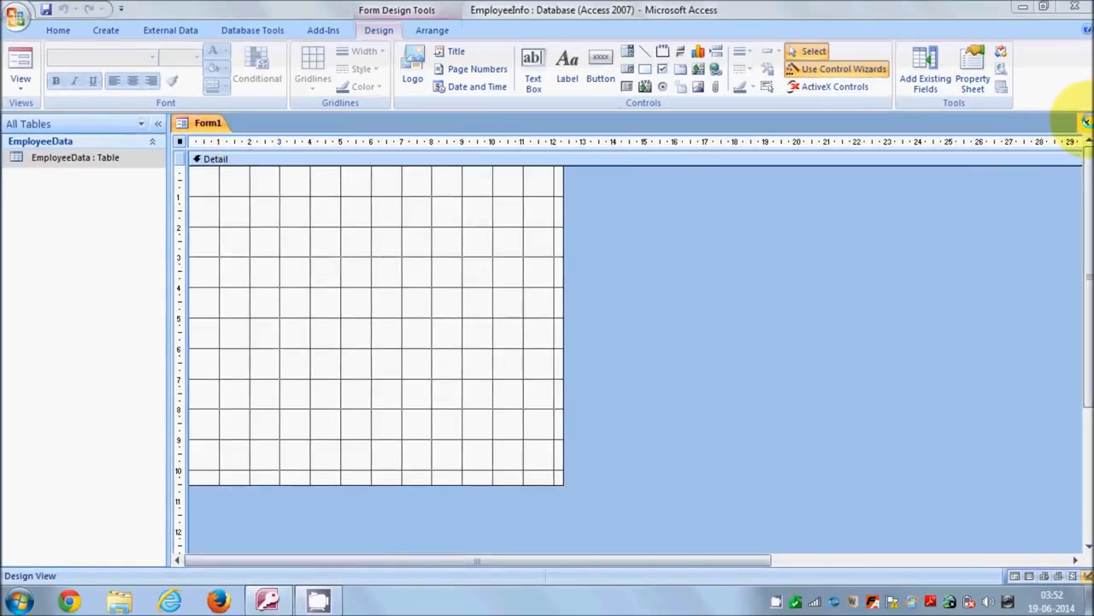
{"action": "left_click", "coordinate": [1086, 123]}
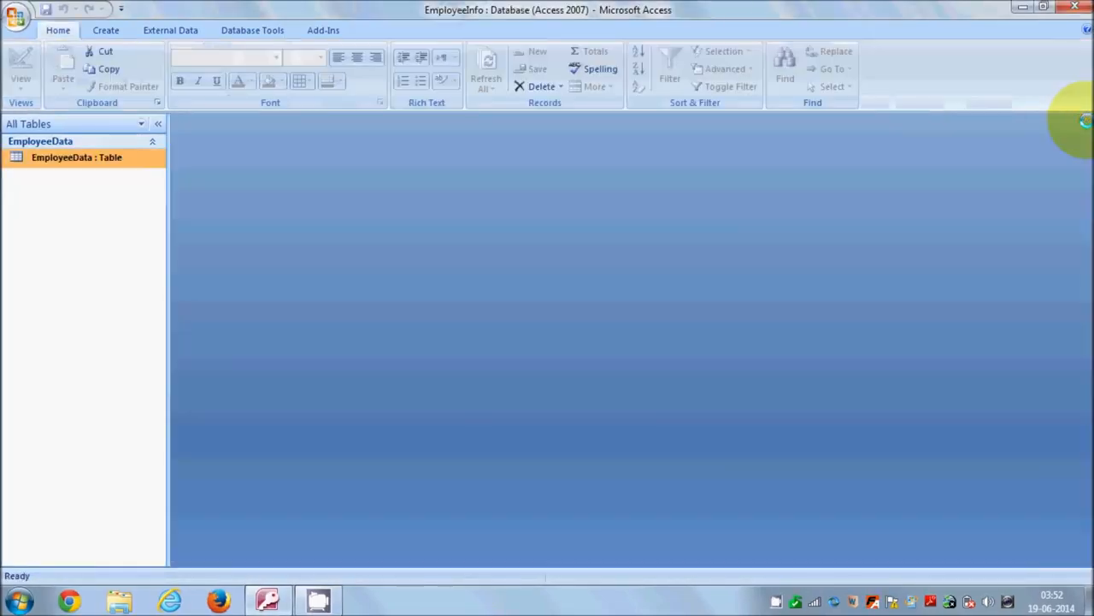
- Create a single-record form based on the EmployeeData table
{"action": "left_click", "coordinate": [109, 30]}
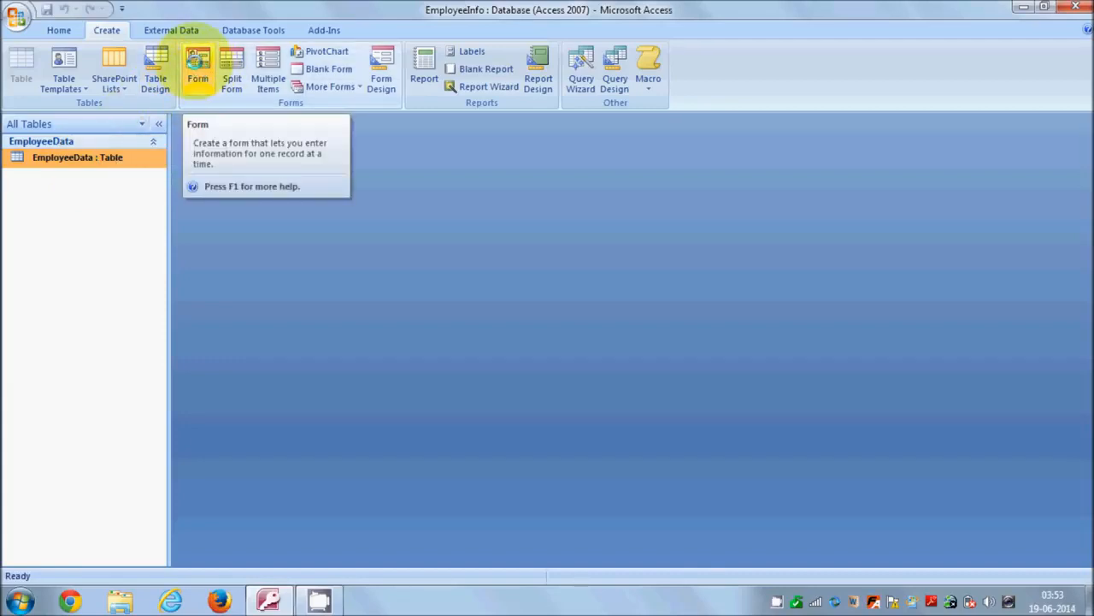
{"action": "left_click", "coordinate": [197, 68]}
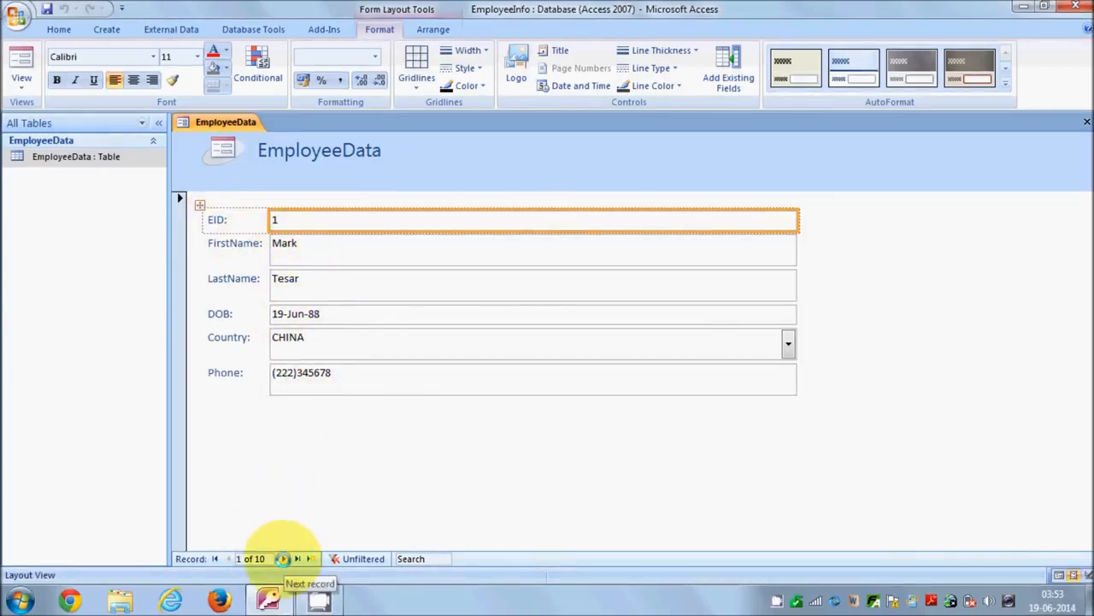
- Browse forwards and backwards through the employee records in the new form
{"action": "left_click", "coordinate": [283, 558]}
{"action": "left_click", "coordinate": [283, 558]}
{"action": "left_click", "coordinate": [283, 558]}
{"action": "left_click", "coordinate": [283, 559]}
{"action": "left_click", "coordinate": [283, 559]}
{"action": "left_click", "coordinate": [283, 559]}
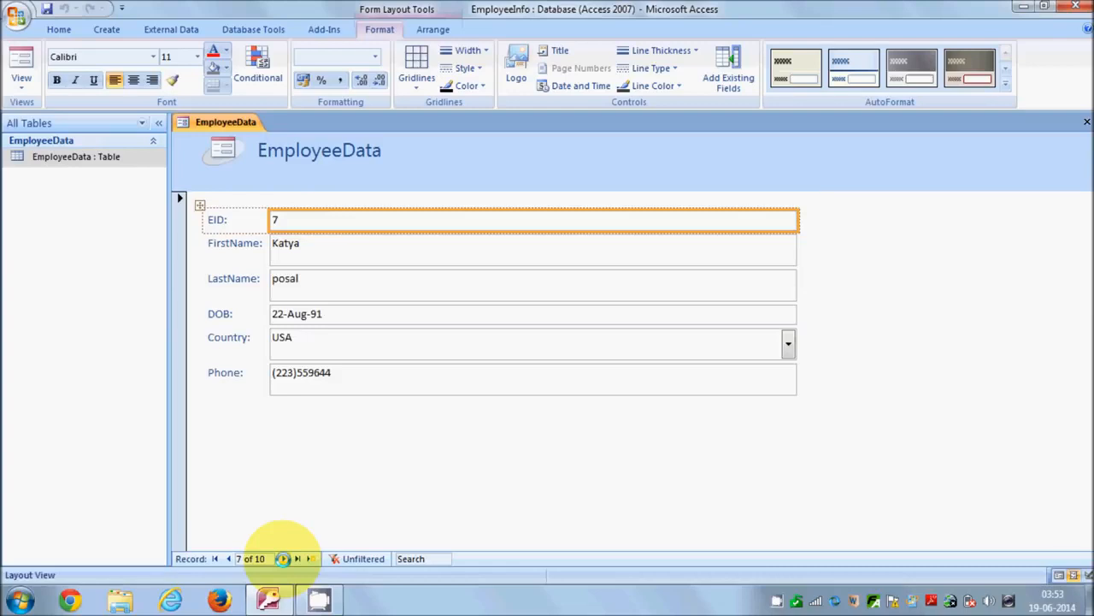
{"action": "left_click", "coordinate": [228, 559]}
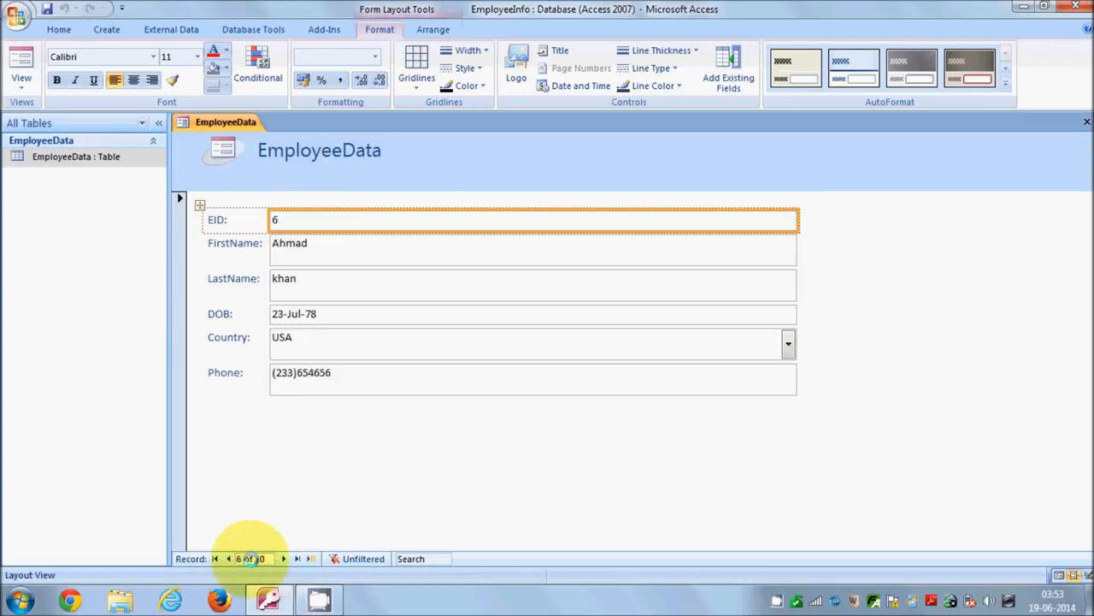
{"action": "left_click", "coordinate": [284, 560]}
{"action": "left_click", "coordinate": [229, 559]}
{"action": "left_click", "coordinate": [230, 559]}
{"action": "left_click", "coordinate": [229, 559]}
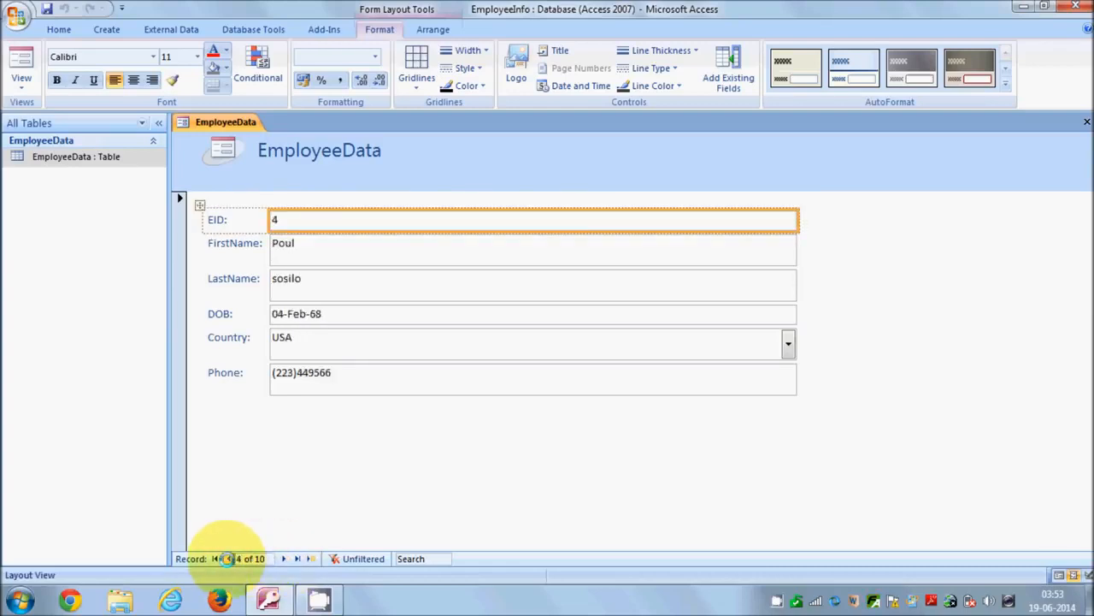
{"action": "left_click", "coordinate": [283, 558]}
{"action": "left_click", "coordinate": [282, 558]}
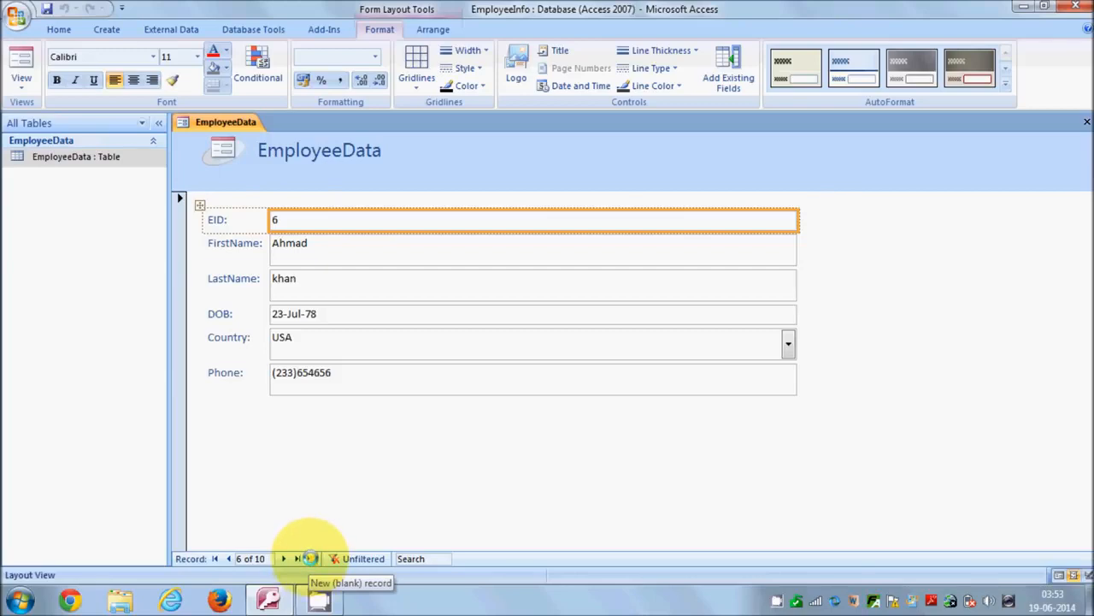
- Go to a new blank record and switch the EmployeeData form to Form View for data entry
{"action": "left_click", "coordinate": [308, 558]}
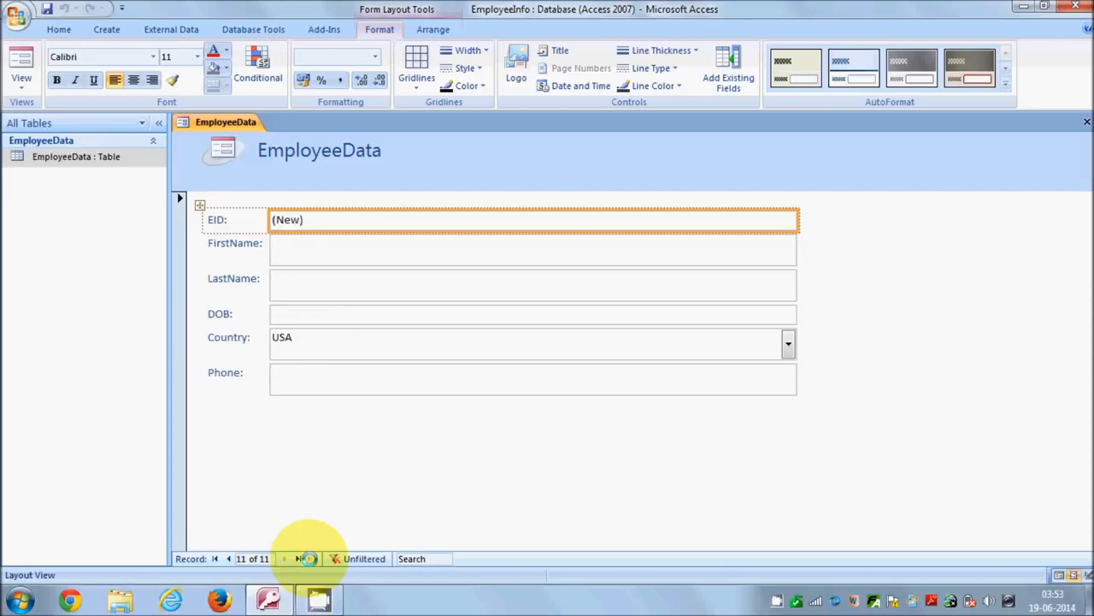
{"action": "left_click", "coordinate": [291, 247]}
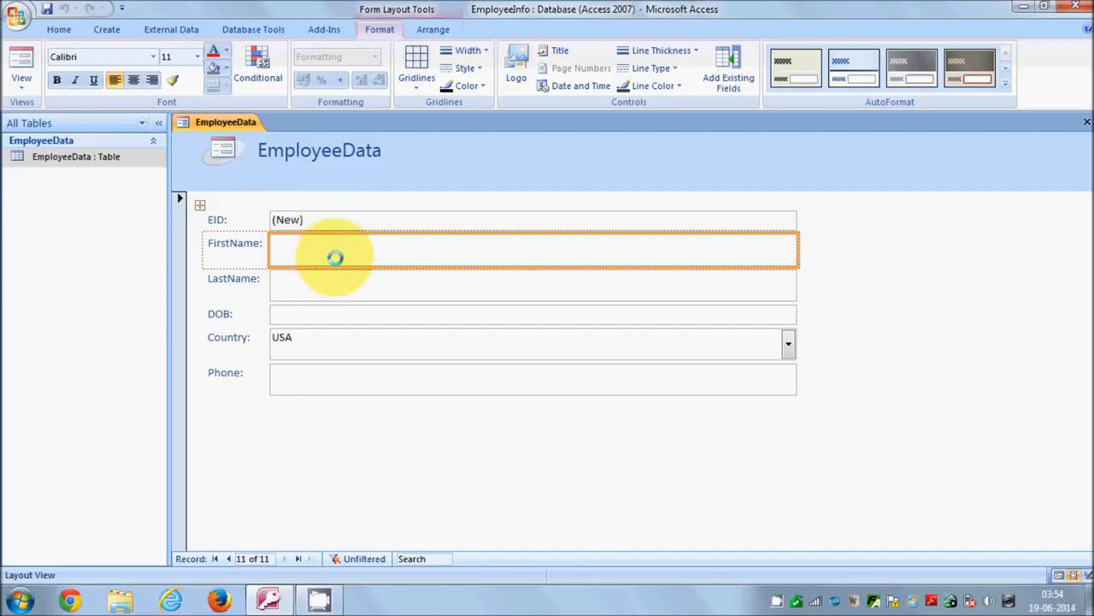
{"action": "left_click", "coordinate": [22, 66]}
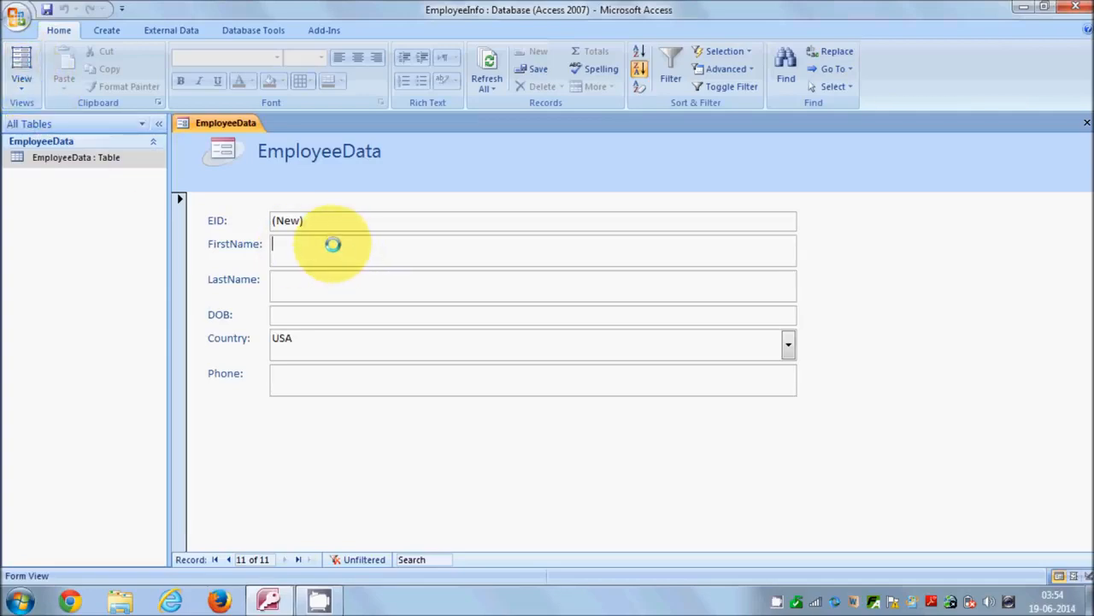
{"action": "left_click", "coordinate": [22, 79]}
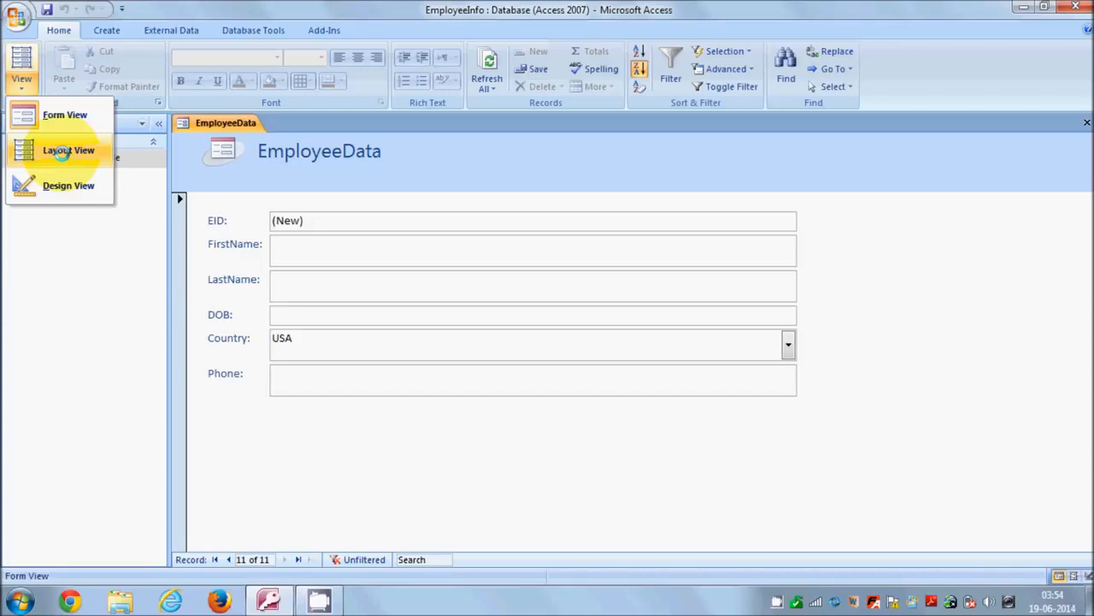
{"action": "left_click", "coordinate": [55, 118]}
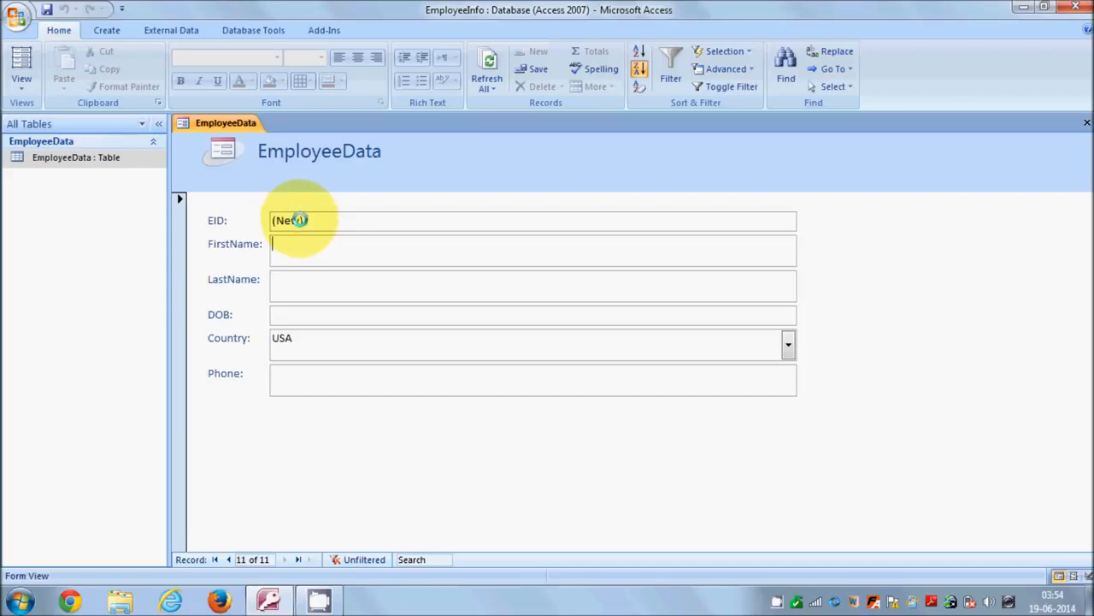
- Enter the new employee's first name, last name and date of birth in the form
{"action": "type", "text": "Mark"}
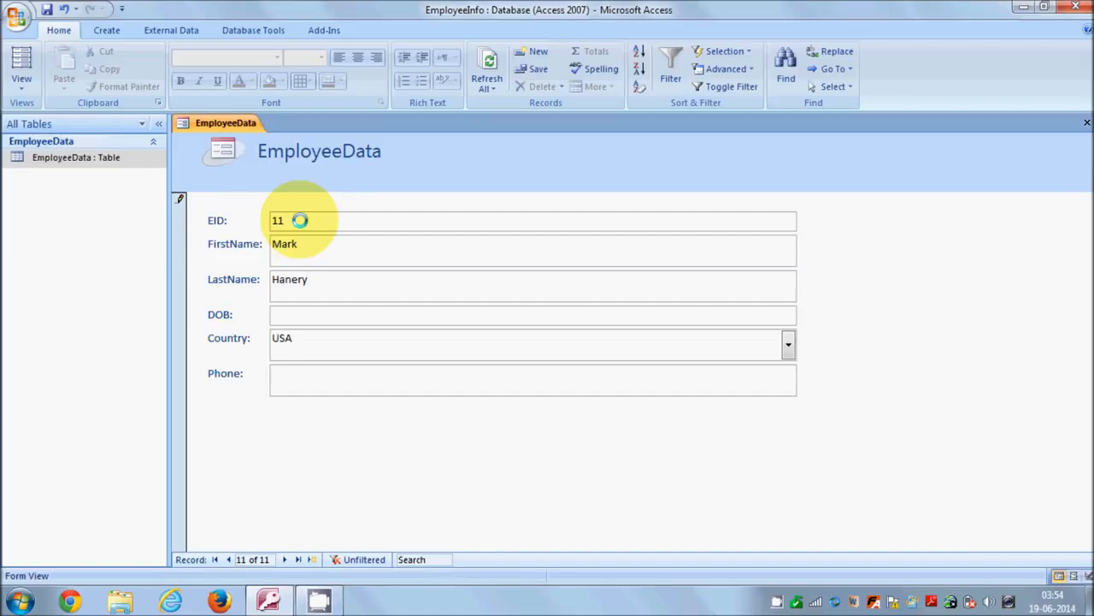
{"action": "key", "text": "Tab"}
{"action": "type", "text": "31-"}
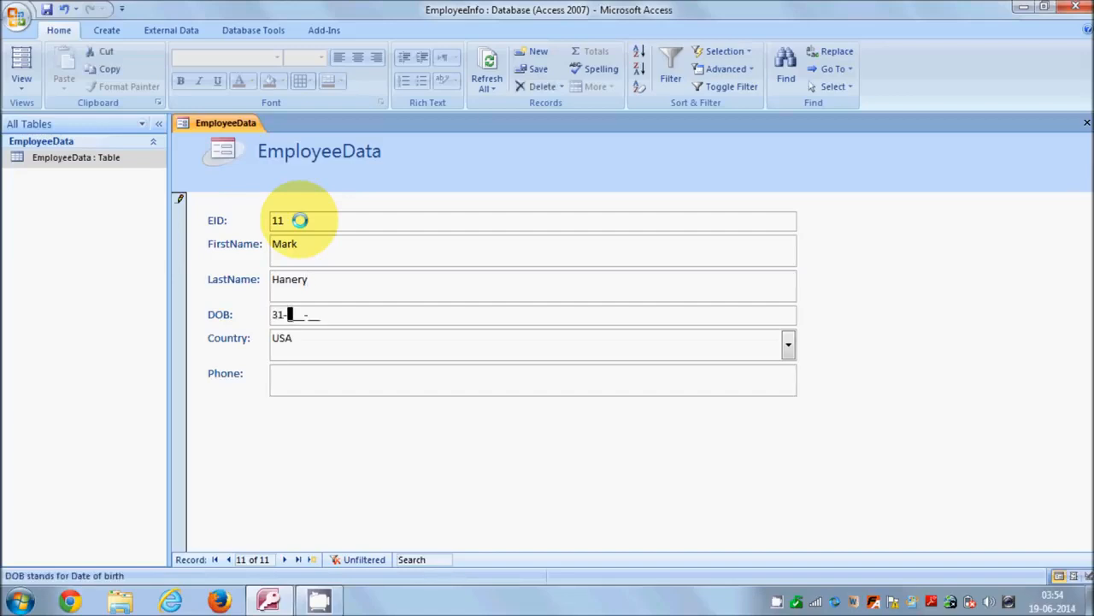
{"action": "type", "text": "Mar-98"}
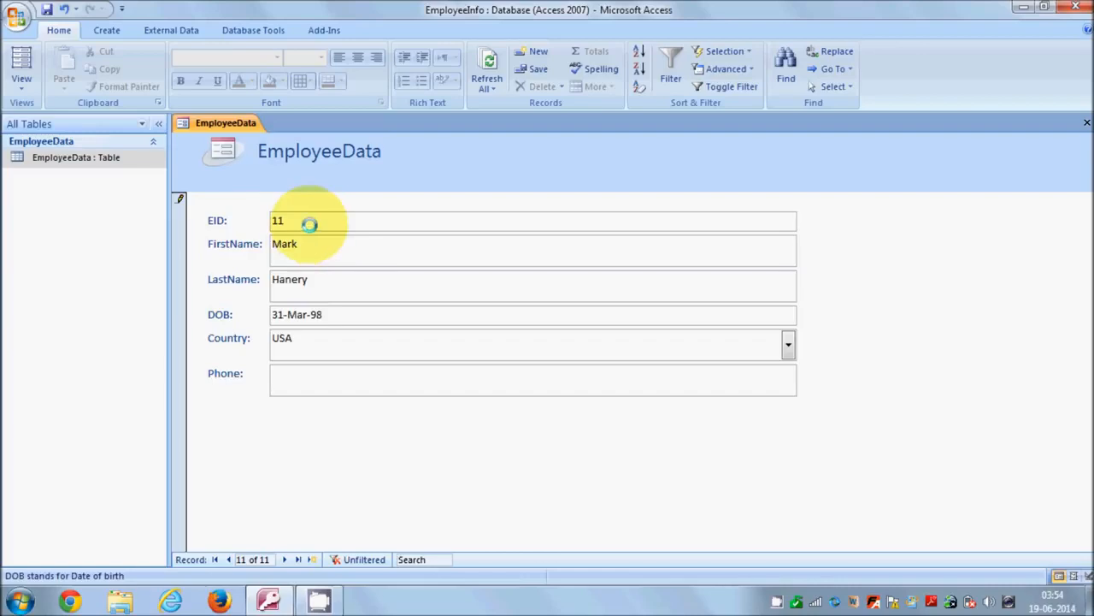
- Set the new employee's Country to GERMANY and enter a phone number
{"action": "left_click", "coordinate": [783, 343]}
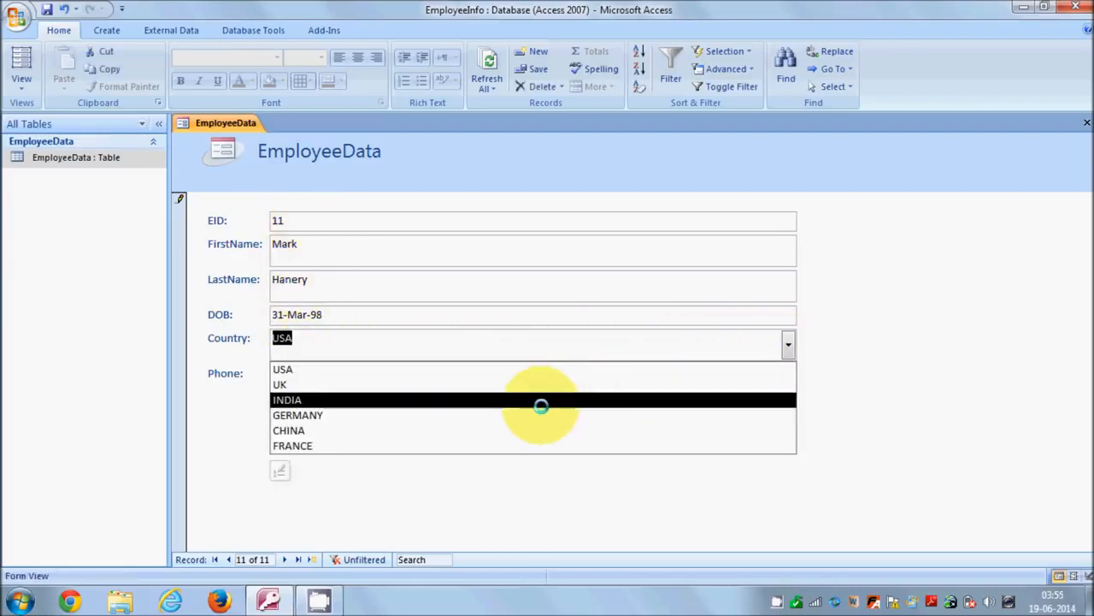
{"action": "left_click", "coordinate": [540, 415]}
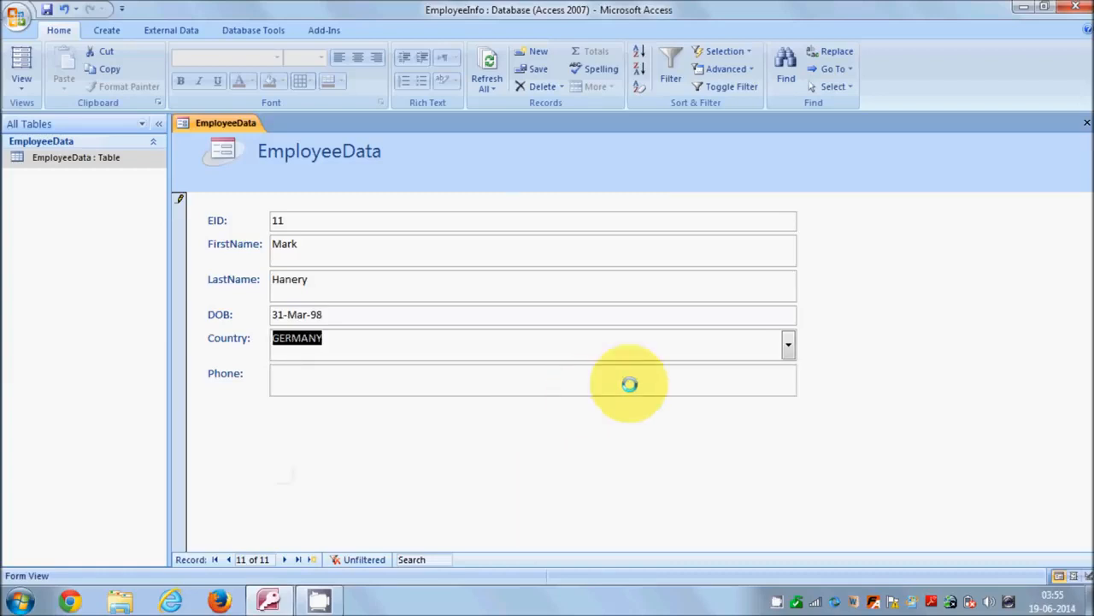
{"action": "left_click", "coordinate": [447, 385]}
{"action": "left_click", "coordinate": [273, 374]}
{"action": "type", "text": "123)45"}
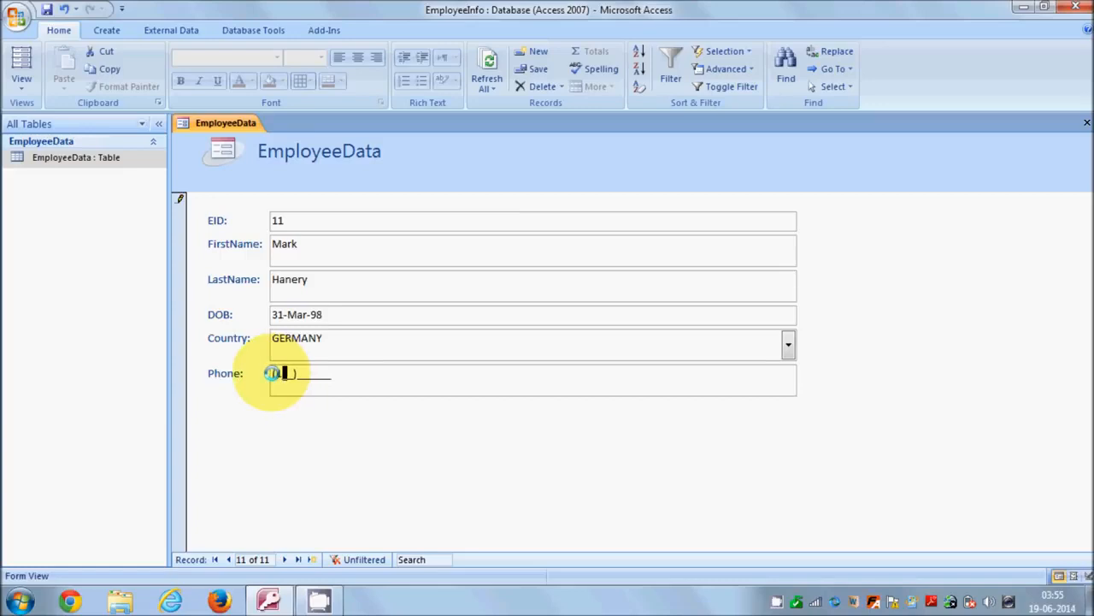
{"action": "type", "text": "444"}
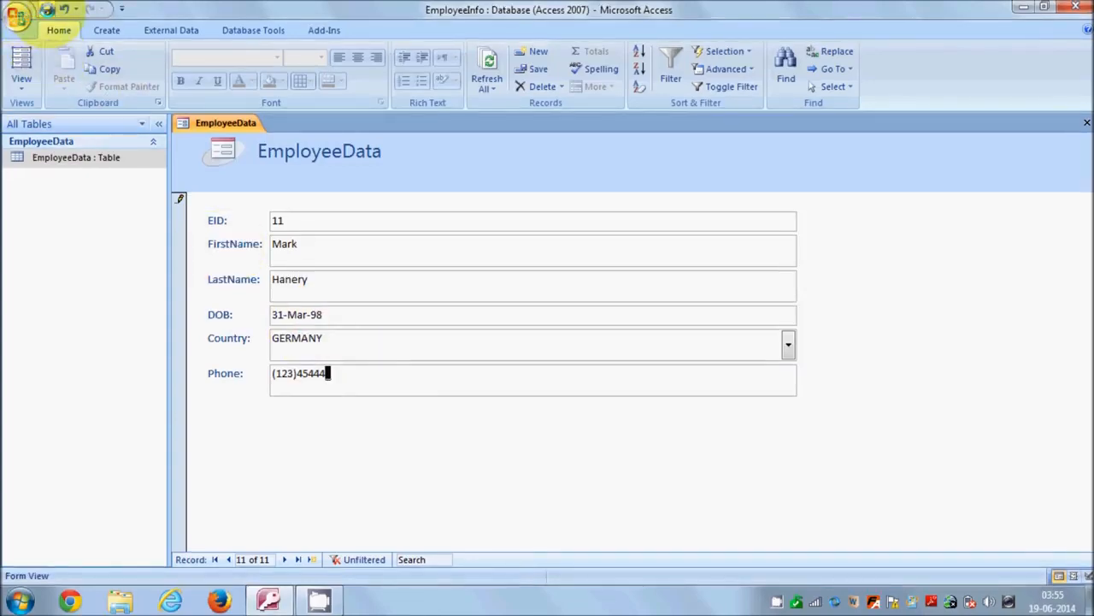
- Save the form under the name EmployeeData Form
{"action": "left_click", "coordinate": [46, 9]}
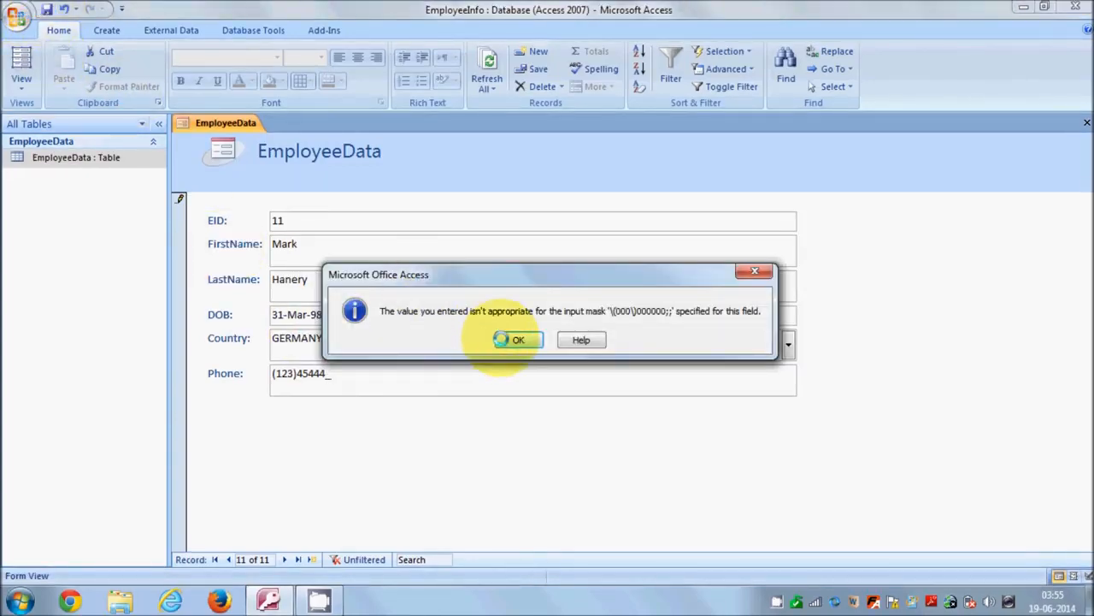
{"action": "left_click", "coordinate": [505, 340]}
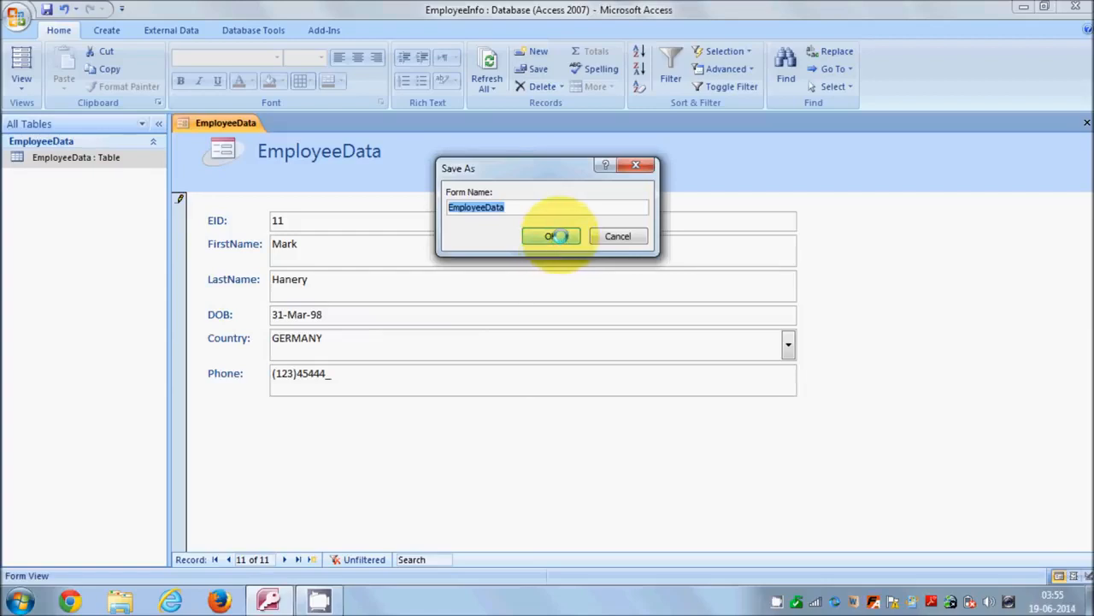
{"action": "left_click", "coordinate": [516, 207]}
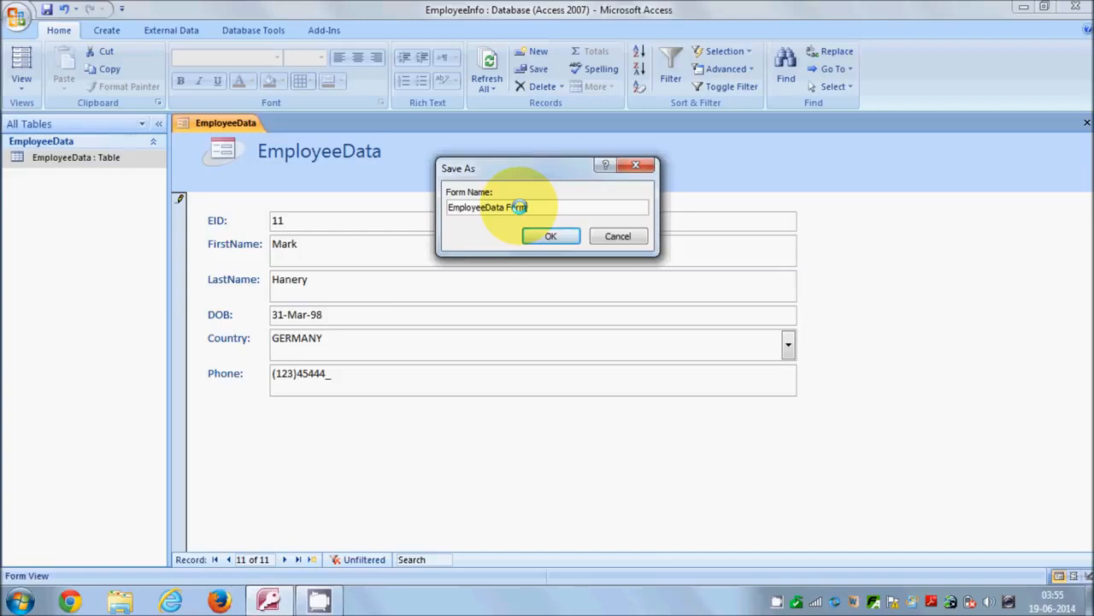
{"action": "left_click", "coordinate": [552, 233]}
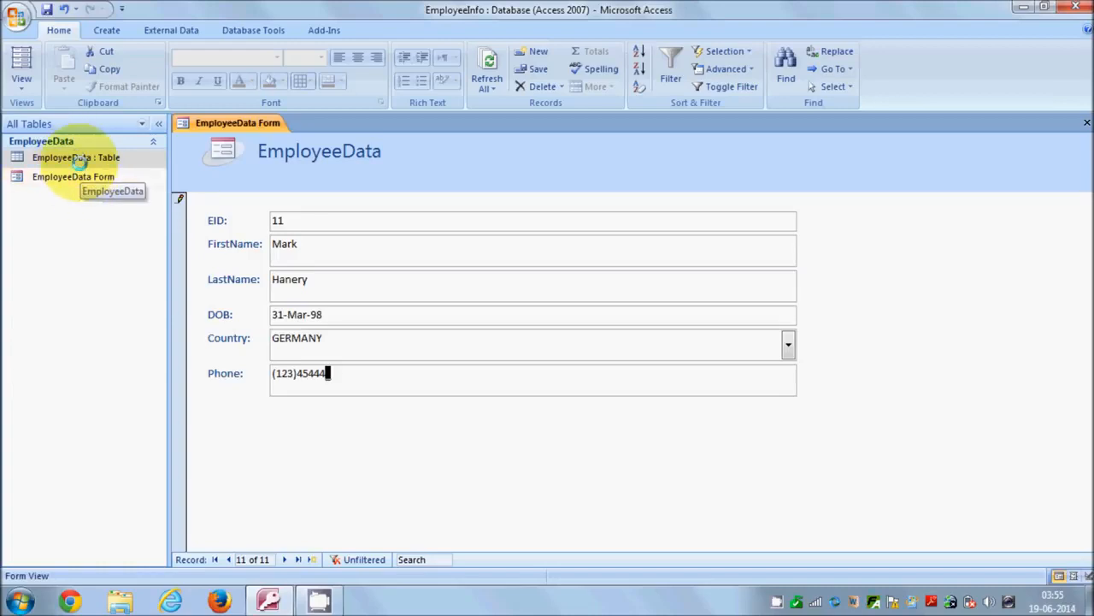
- Close the EmployeeData Form, discarding the incomplete new employee record
{"action": "left_click", "coordinate": [78, 158]}
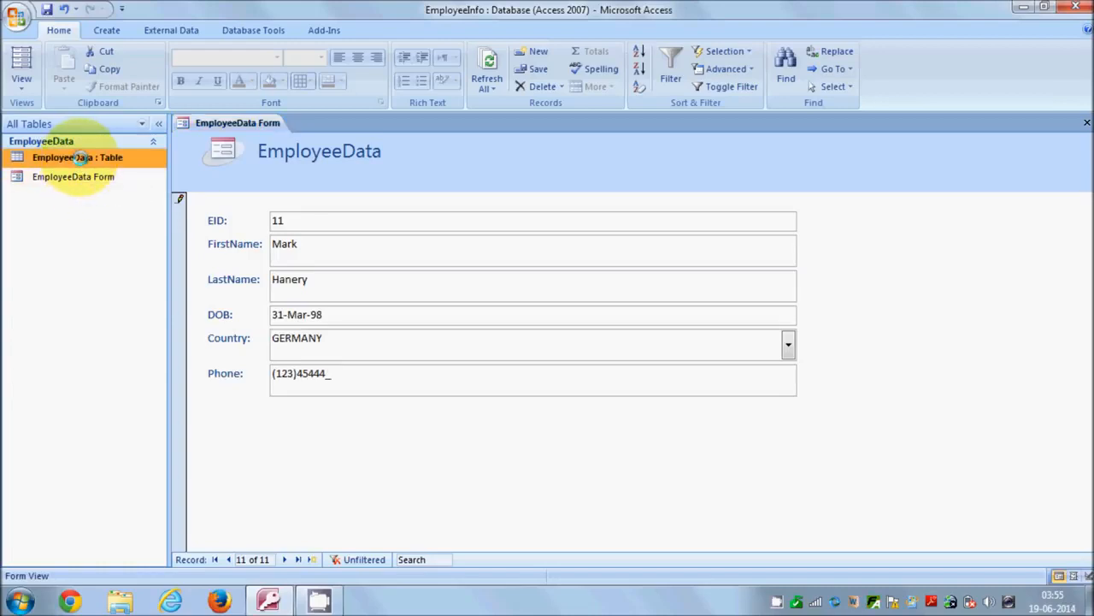
{"action": "left_click", "coordinate": [1084, 122]}
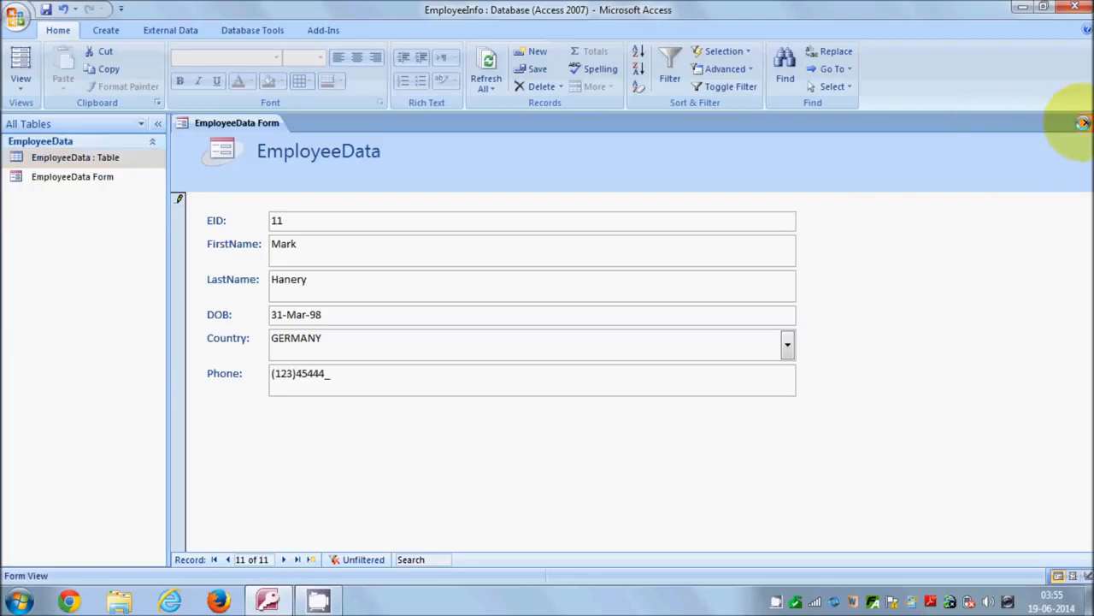
{"action": "left_click", "coordinate": [520, 339]}
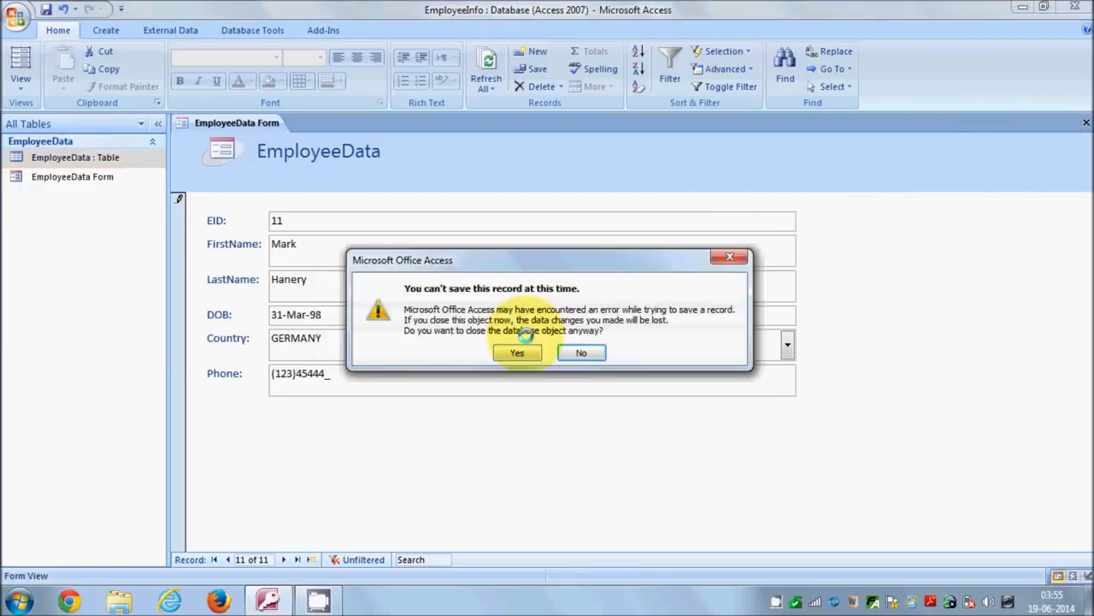
{"action": "left_click", "coordinate": [518, 350]}
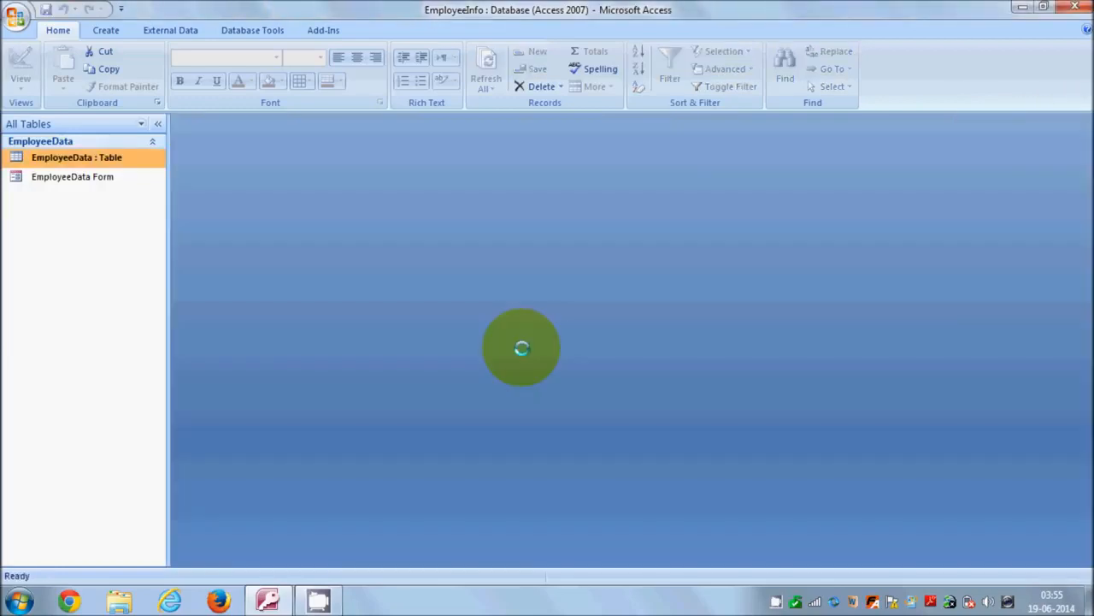
- Open the EmployeeData table and check the end of the list for the new employee record
{"action": "right_click", "coordinate": [110, 160]}
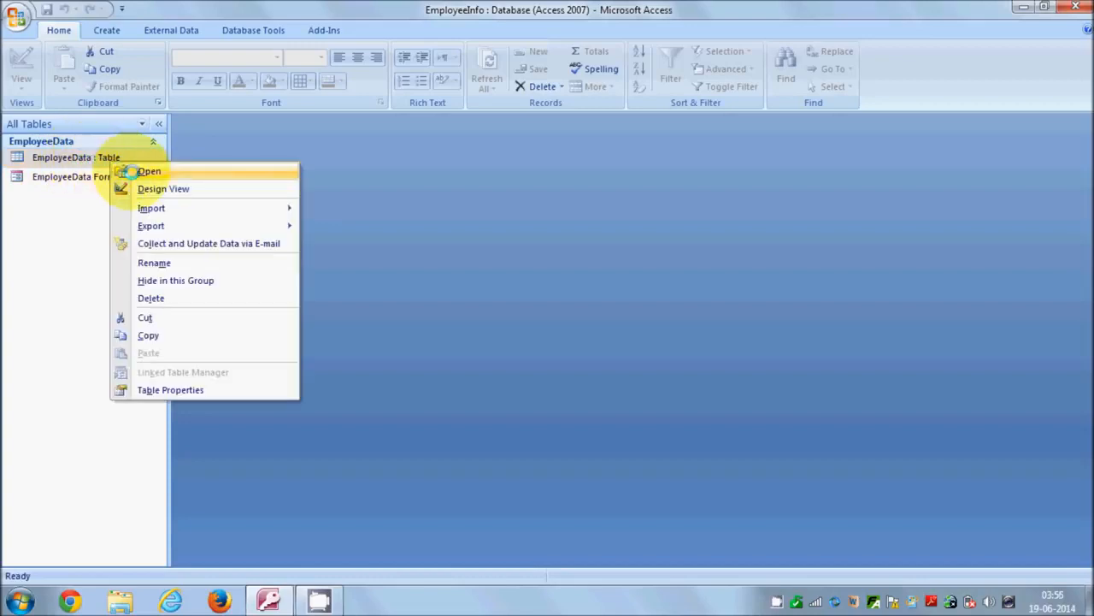
{"action": "left_click", "coordinate": [140, 171]}
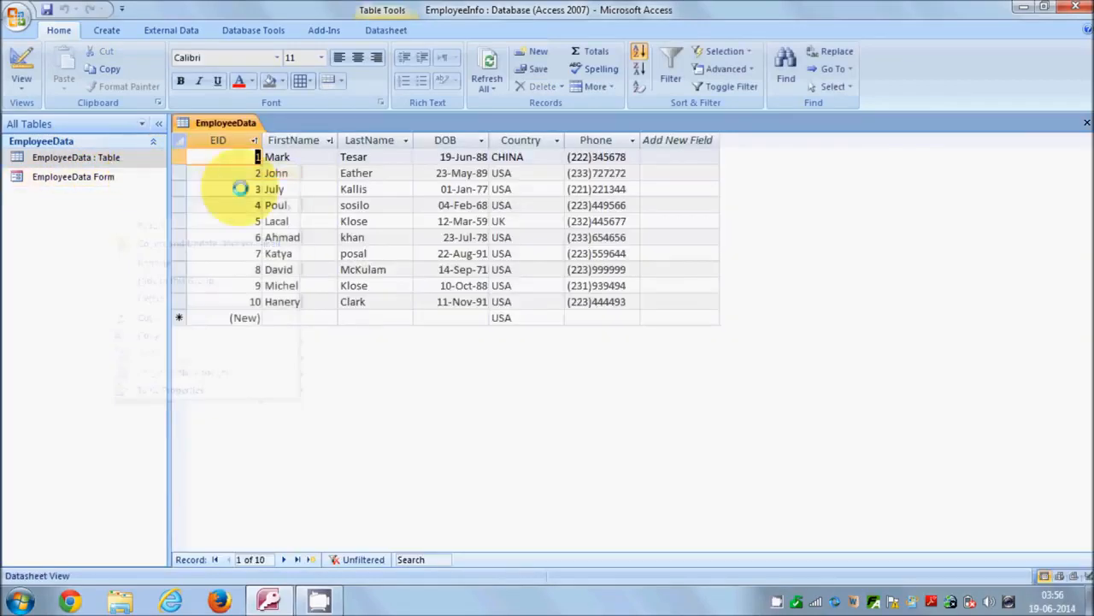
{"action": "left_click", "coordinate": [276, 315]}
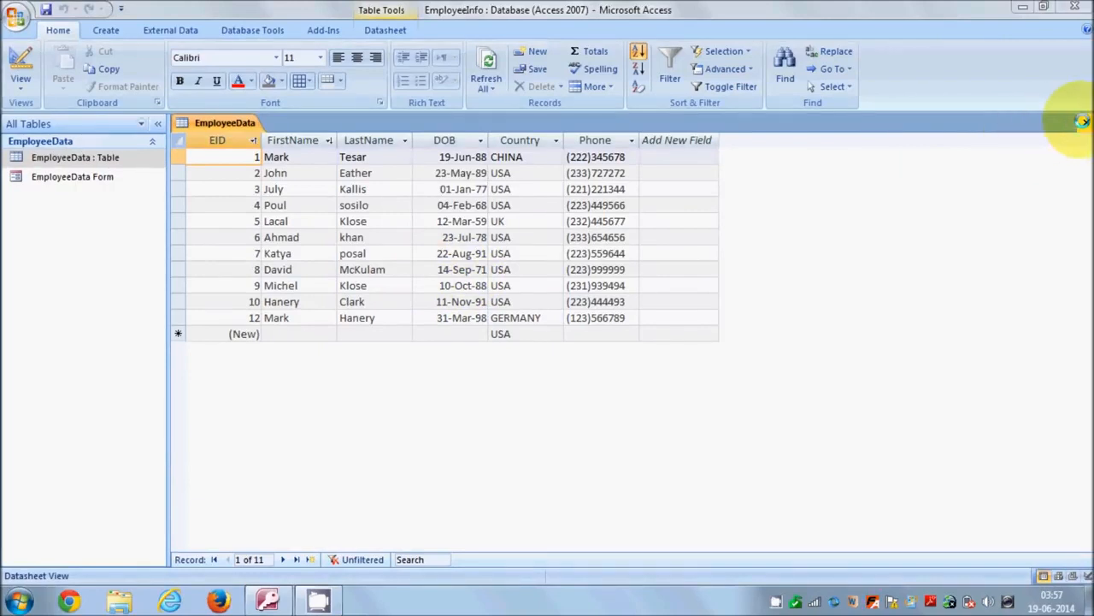
- Close the EmployeeData table, open the EmployeeData Form and start a new blank record
{"action": "left_click", "coordinate": [1083, 122]}
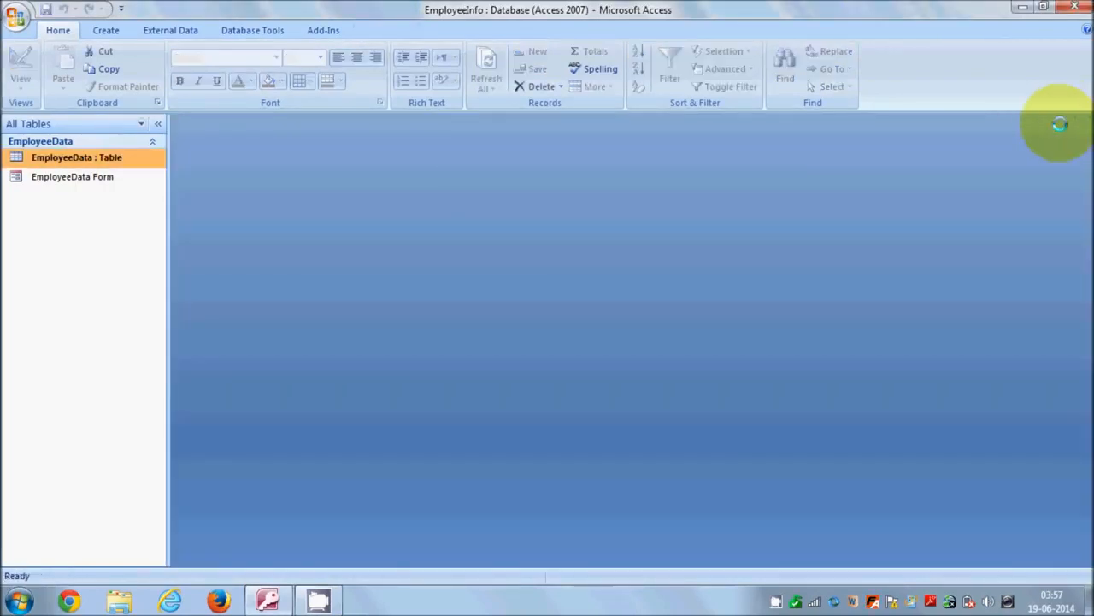
{"action": "left_click", "coordinate": [98, 177]}
{"action": "right_click", "coordinate": [97, 177]}
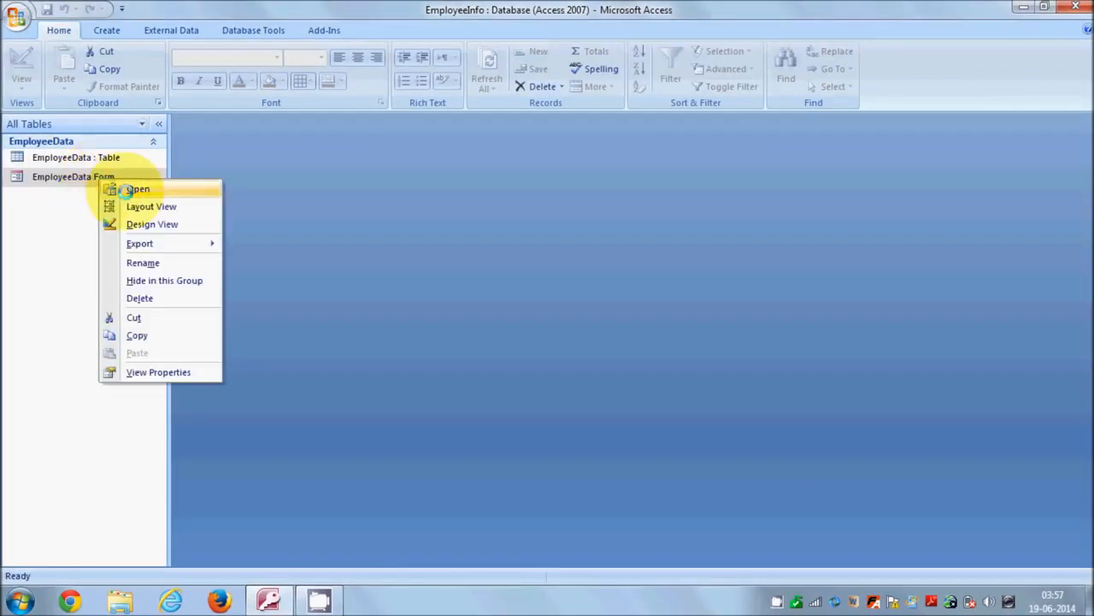
{"action": "left_click", "coordinate": [132, 189]}
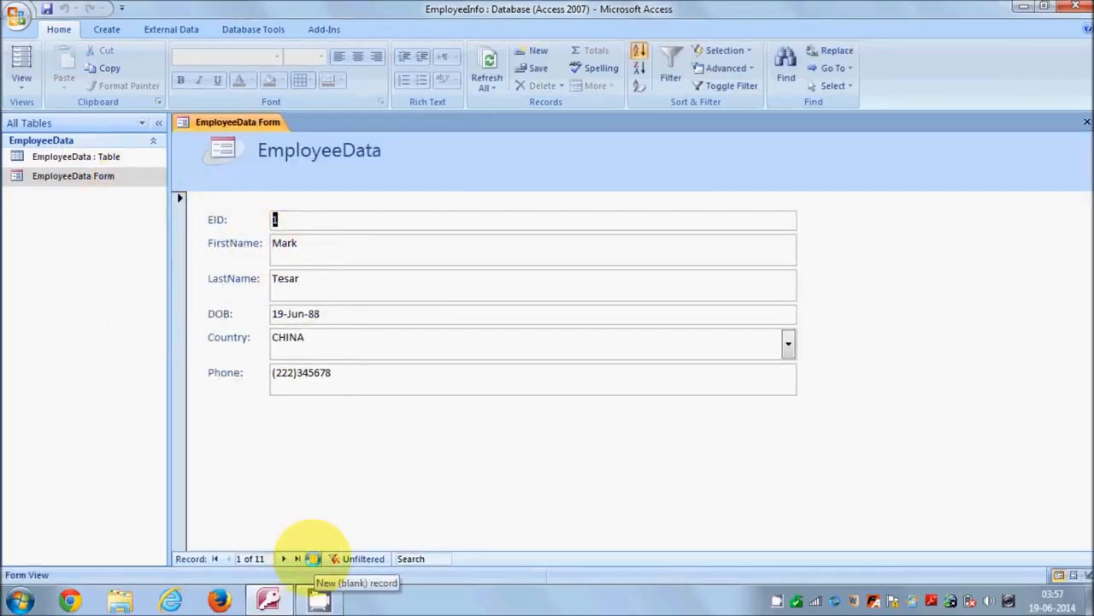
{"action": "left_click", "coordinate": [313, 558]}
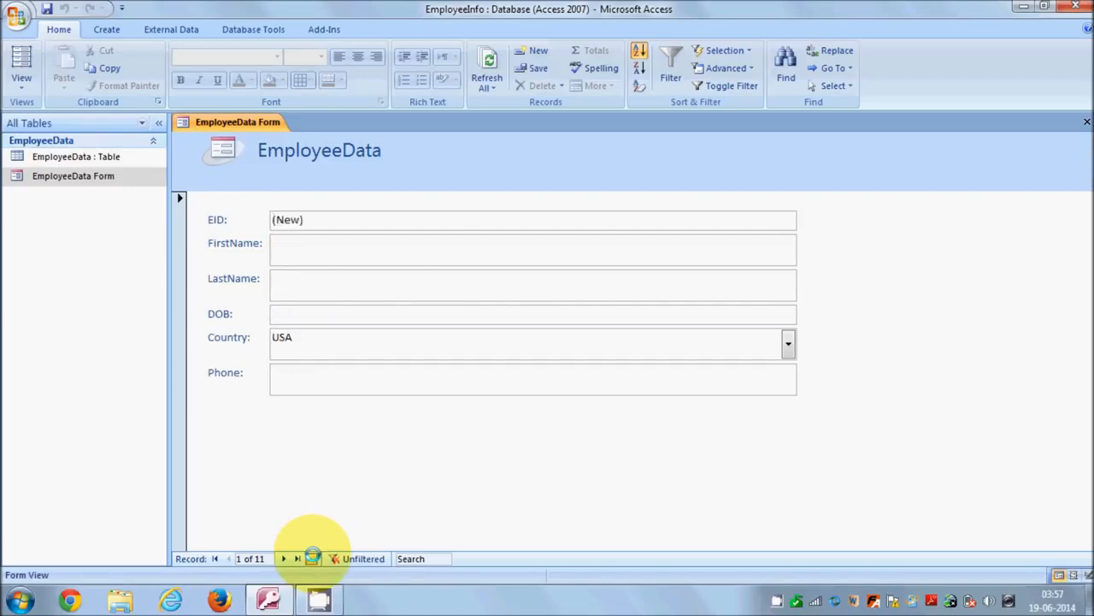
- Fill in the new employee's first name, last name and date of birth in the form
{"action": "left_click", "coordinate": [317, 247]}
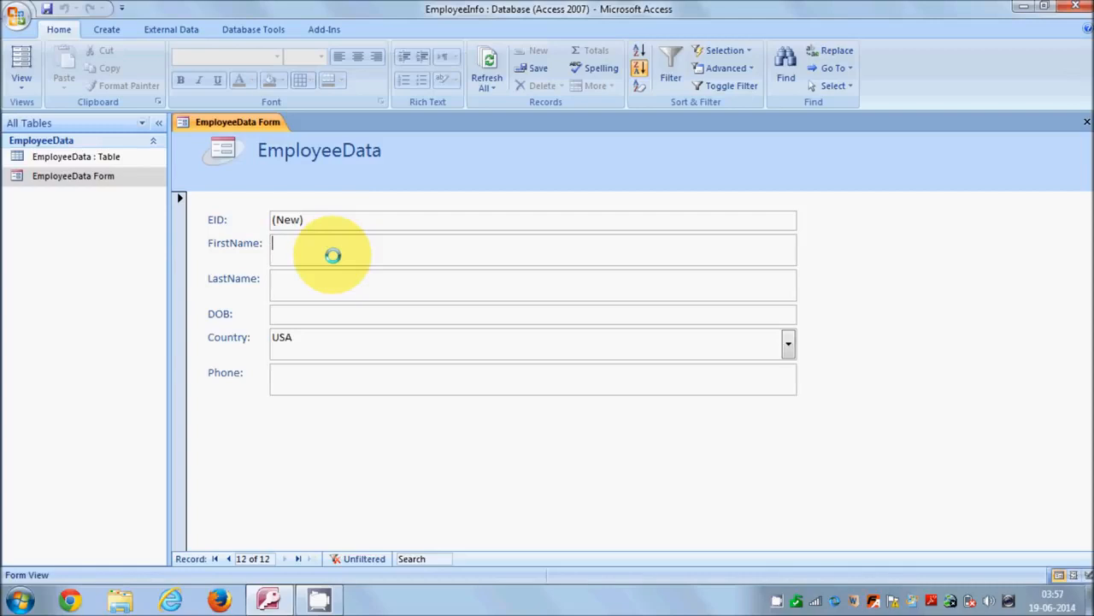
{"action": "type", "text": "Jasinn"}
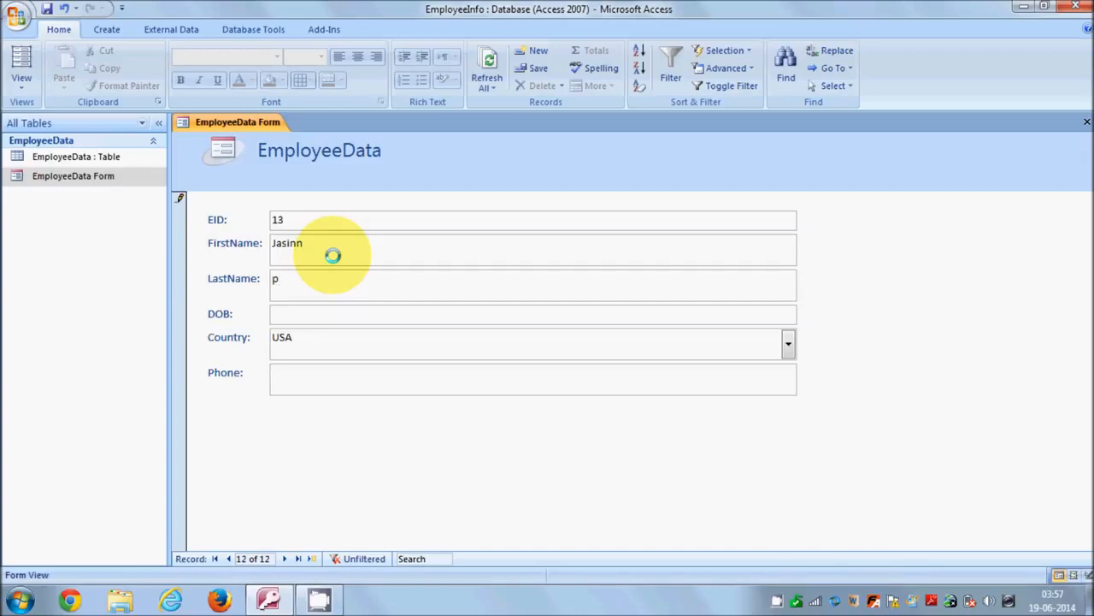
{"action": "key", "text": "Tab"}
{"action": "type", "text": "21-Apr-"}
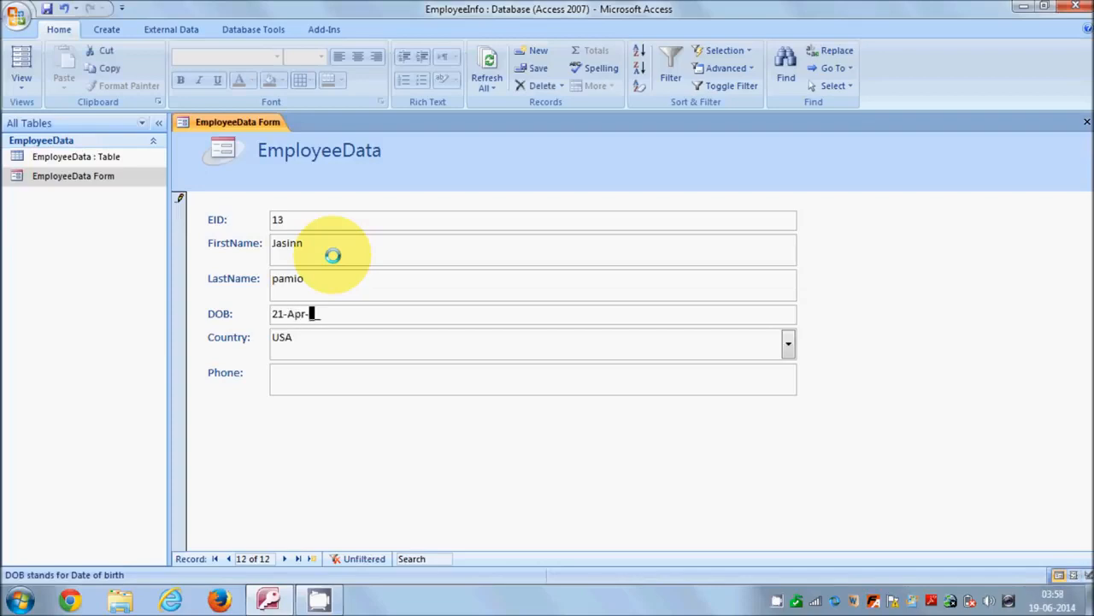
{"action": "type", "text": "67"}
{"action": "key", "text": "Tab"}
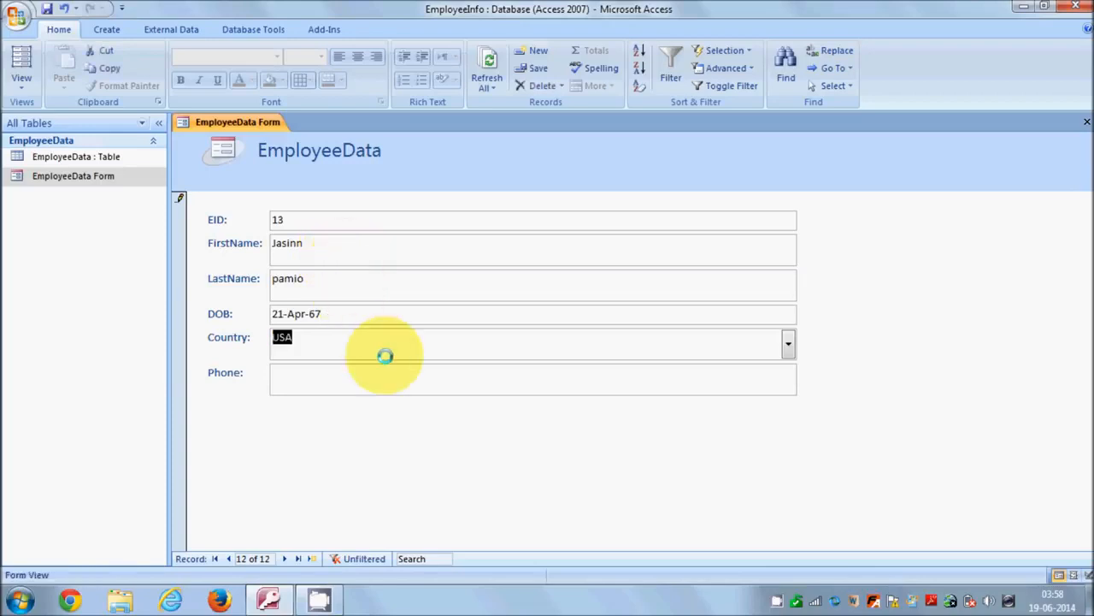
- Set the new employee's Country to CHINA, enter the phone number and save the record
{"action": "left_click", "coordinate": [527, 354]}
{"action": "left_click", "coordinate": [788, 343]}
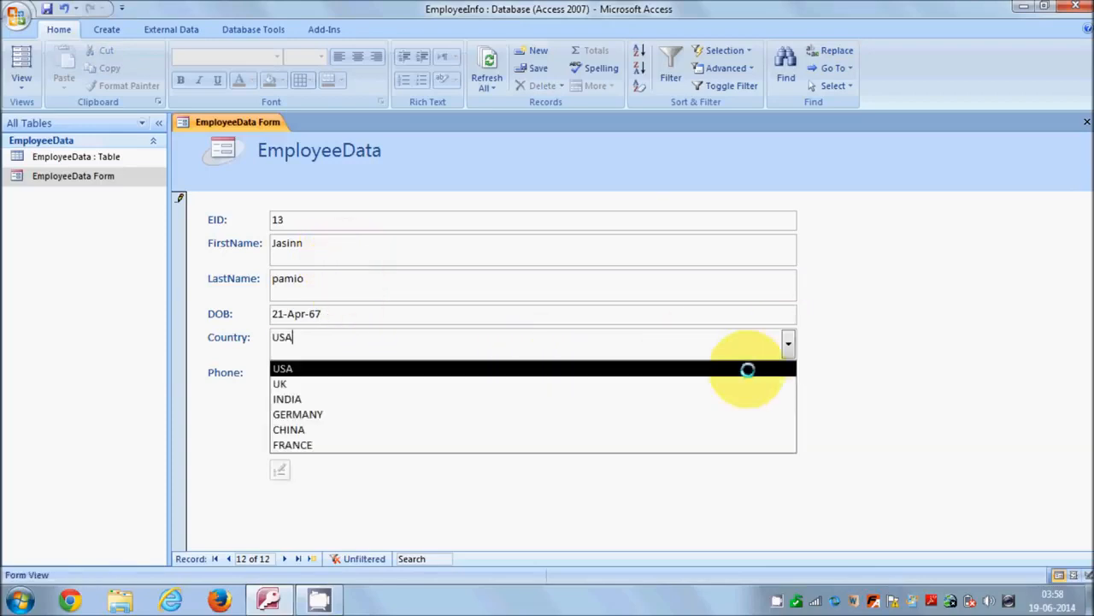
{"action": "left_click", "coordinate": [493, 430]}
{"action": "left_click", "coordinate": [445, 383]}
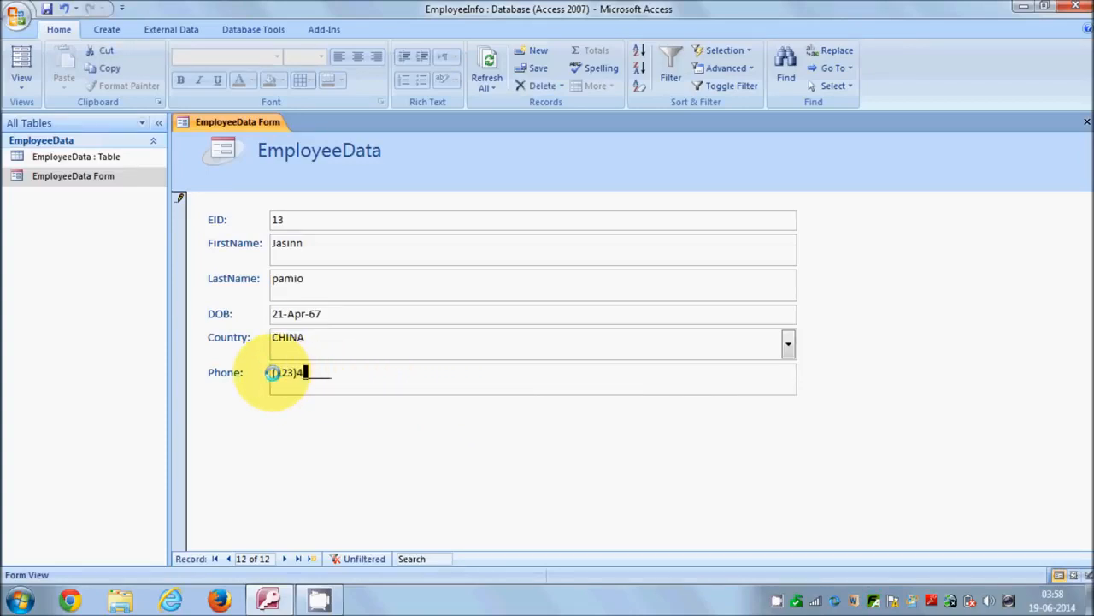
{"action": "type", "text": "778"}
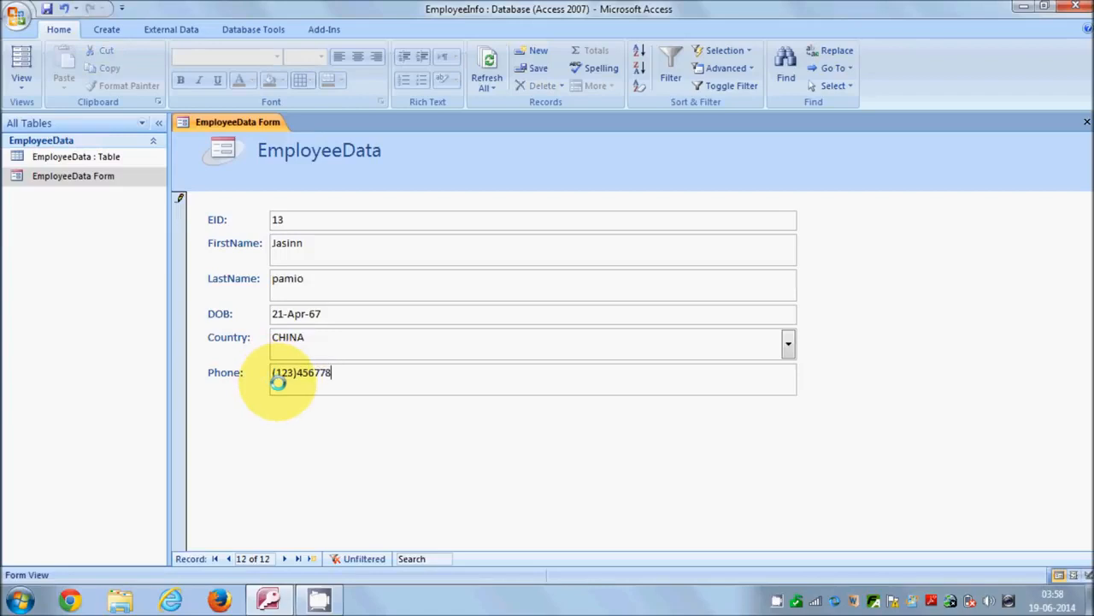
{"action": "left_click", "coordinate": [47, 8]}
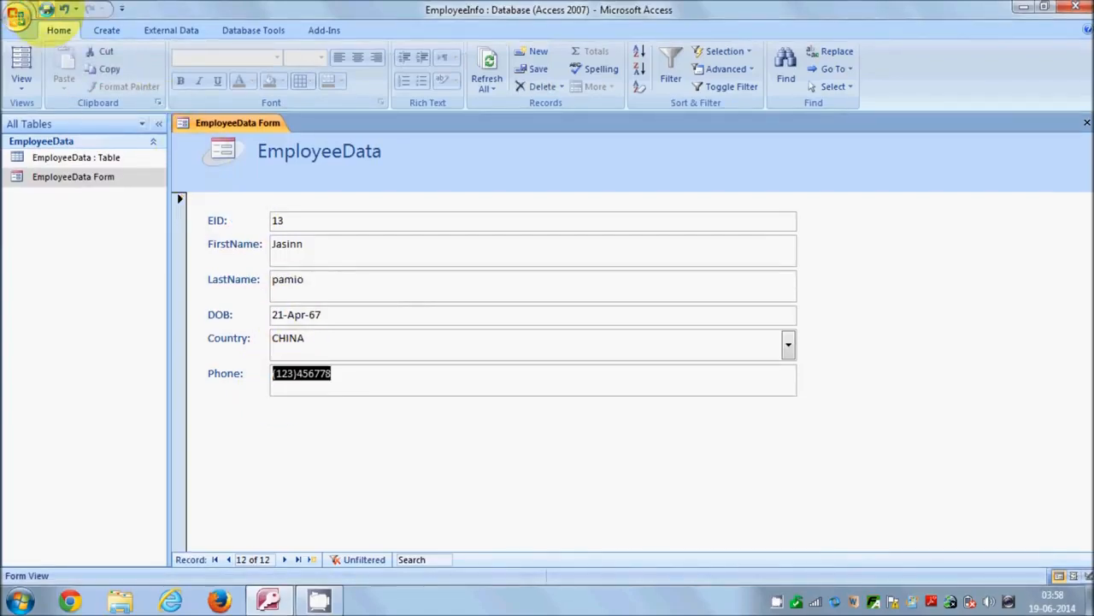
- Open the EmployeeData table to check that it contains the employee record added through the form
{"action": "right_click", "coordinate": [122, 157]}
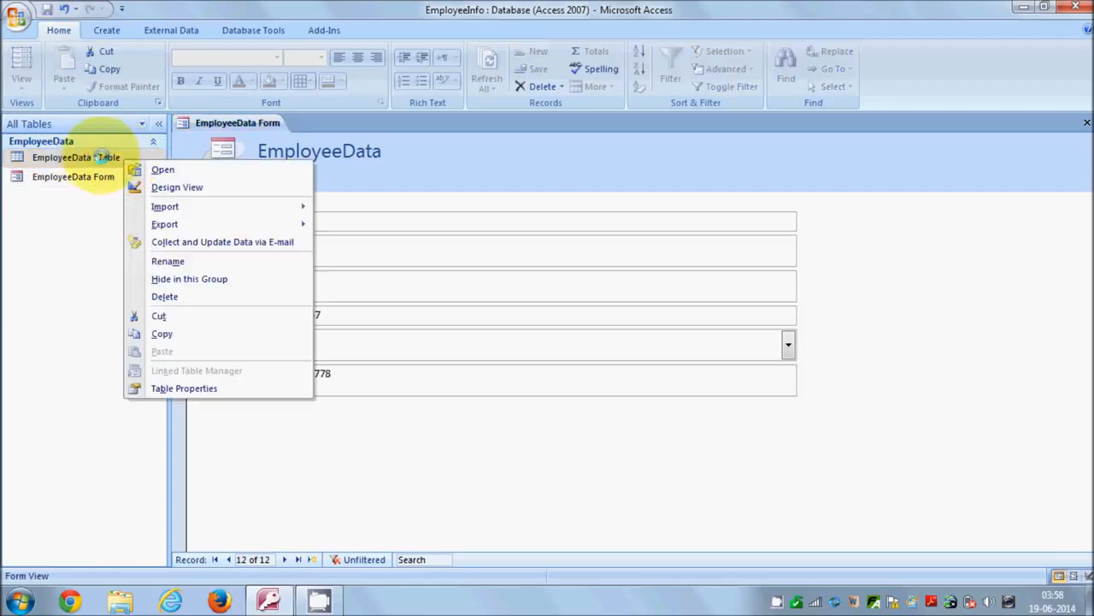
{"action": "left_click", "coordinate": [154, 169]}
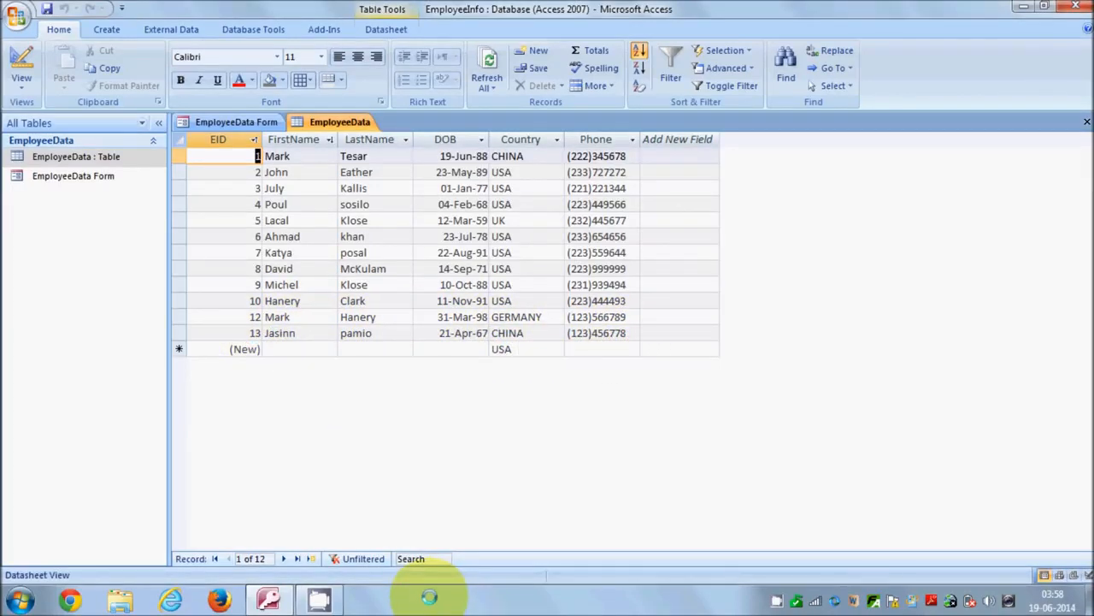
{"action": "left_click", "coordinate": [93, 175]}
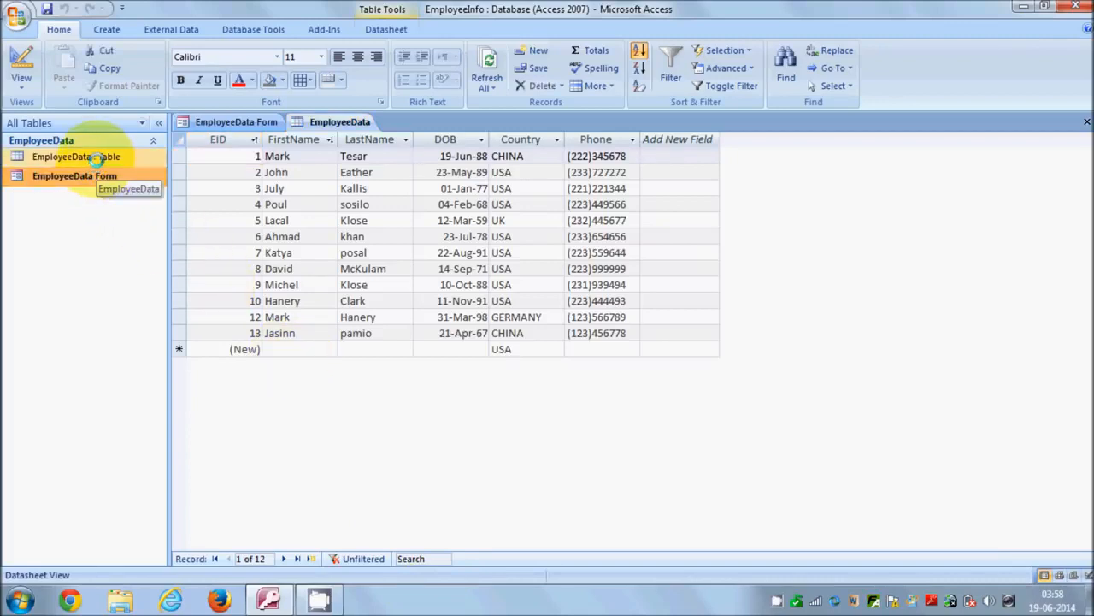
{"action": "left_click", "coordinate": [90, 157]}
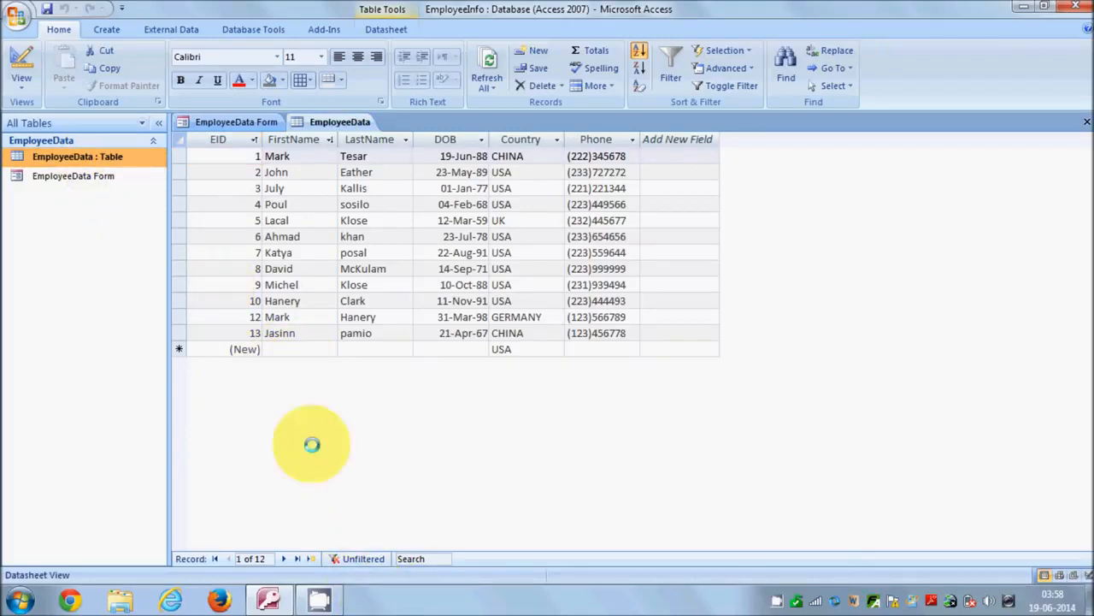
{"action": "left_click", "coordinate": [110, 173]}
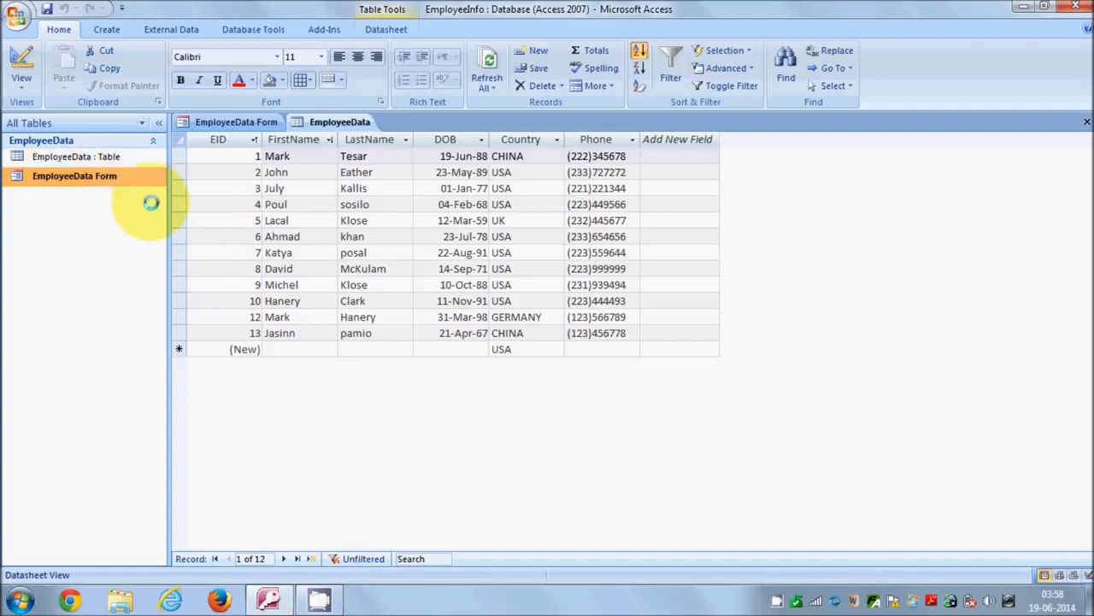